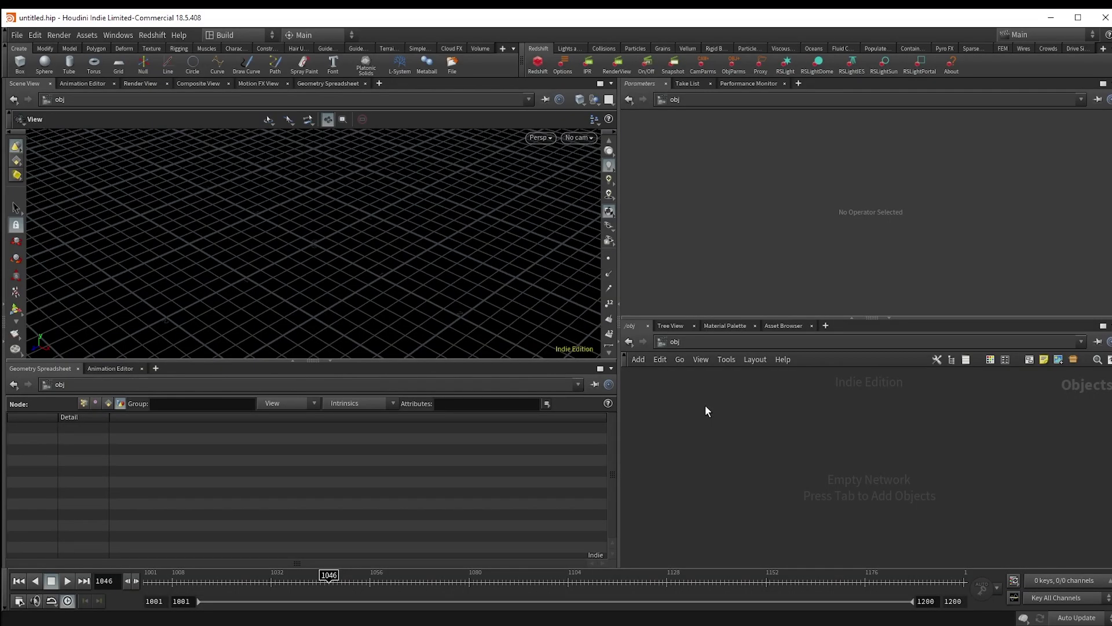
- Add a Mocap Biped 1 character to the empty object network
{"action": "key", "text": "Tab"}
{"action": "type", "text": "mocap"}
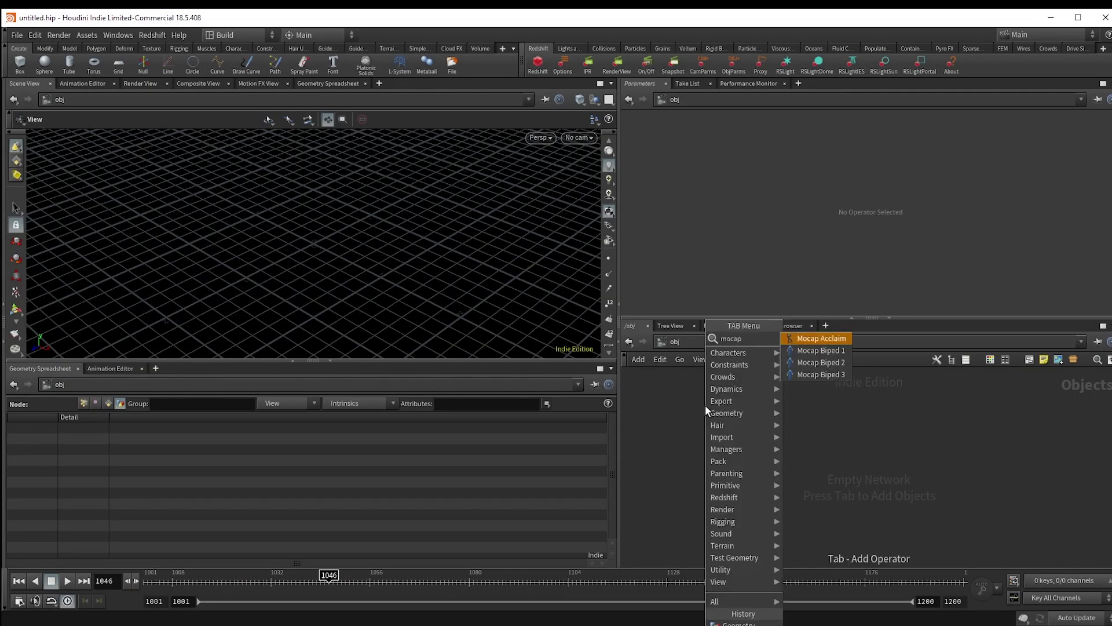
{"action": "type", "text": "b"}
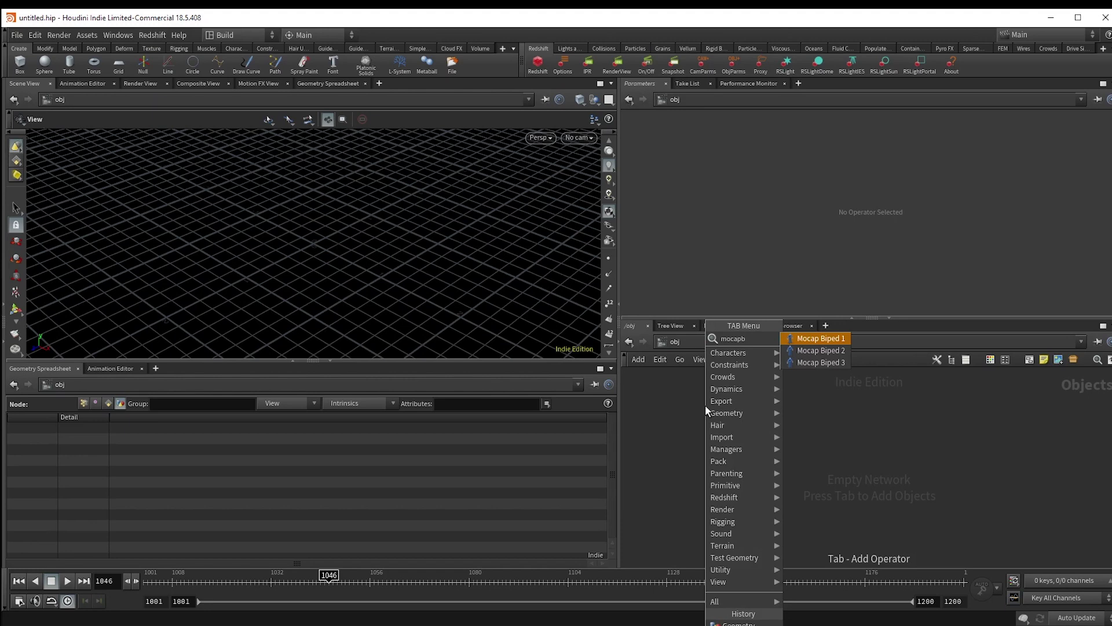
{"action": "left_click", "coordinate": [817, 338]}
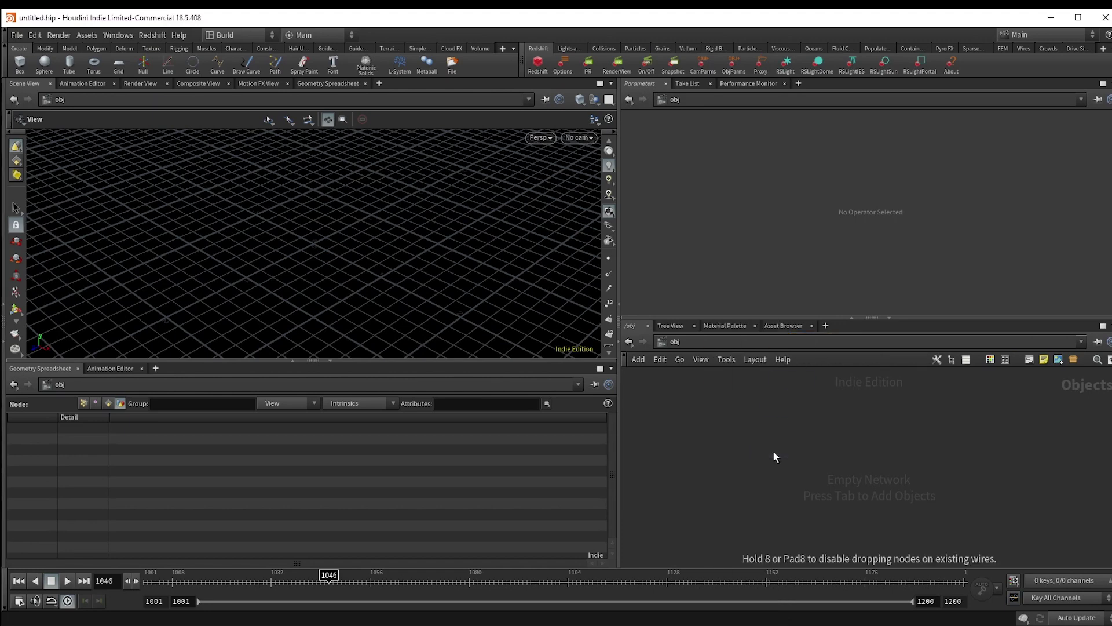
{"action": "left_click", "coordinate": [774, 453]}
- Set the biped's Animation to Rest and frame the whole figure in the viewport
{"action": "left_click", "coordinate": [737, 209]}
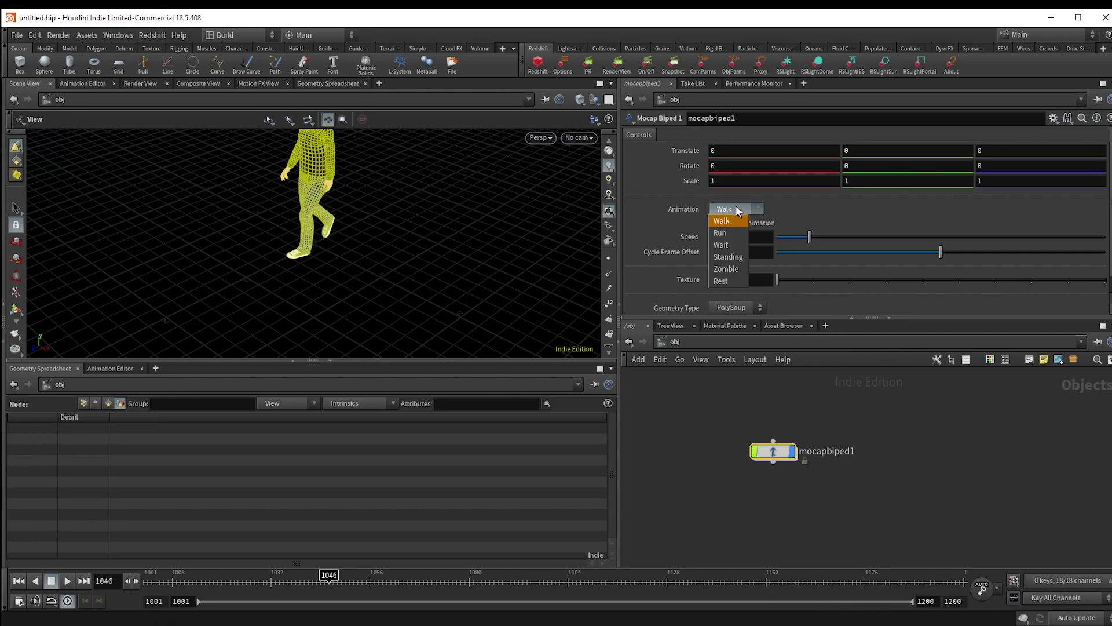
{"action": "left_click", "coordinate": [725, 281]}
{"action": "left_click_drag", "start_coordinate": [348, 228], "coordinate": [394, 255]}
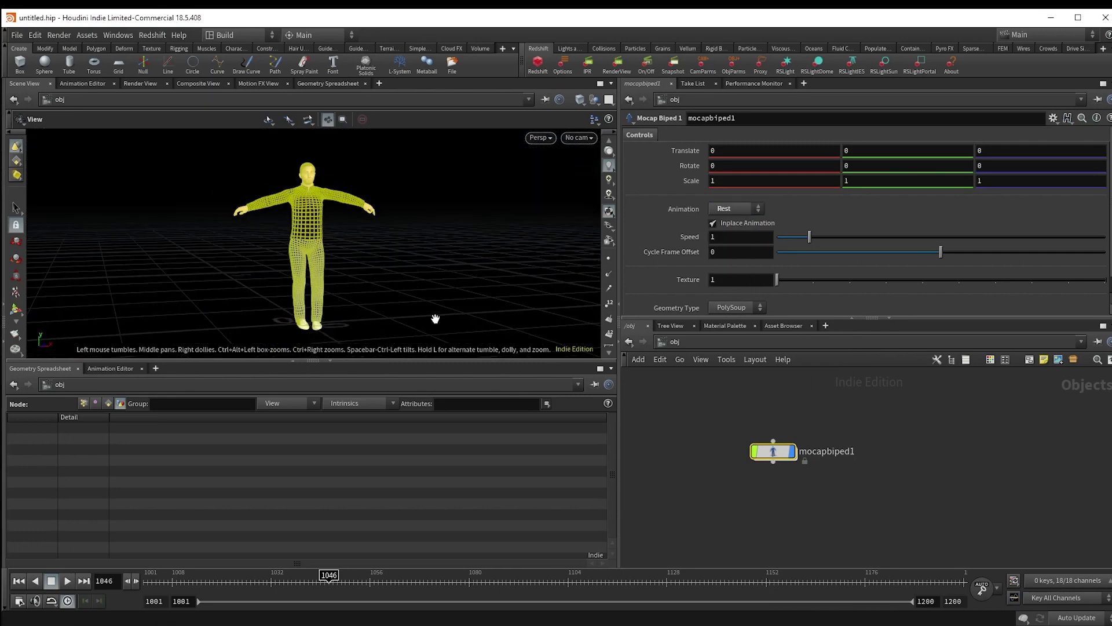
- Duplicate the biped, set the copy's Animation to Zombie and play it back
{"action": "scroll", "coordinate": [704, 455], "scroll_direction": "up", "scroll_amount": 2}
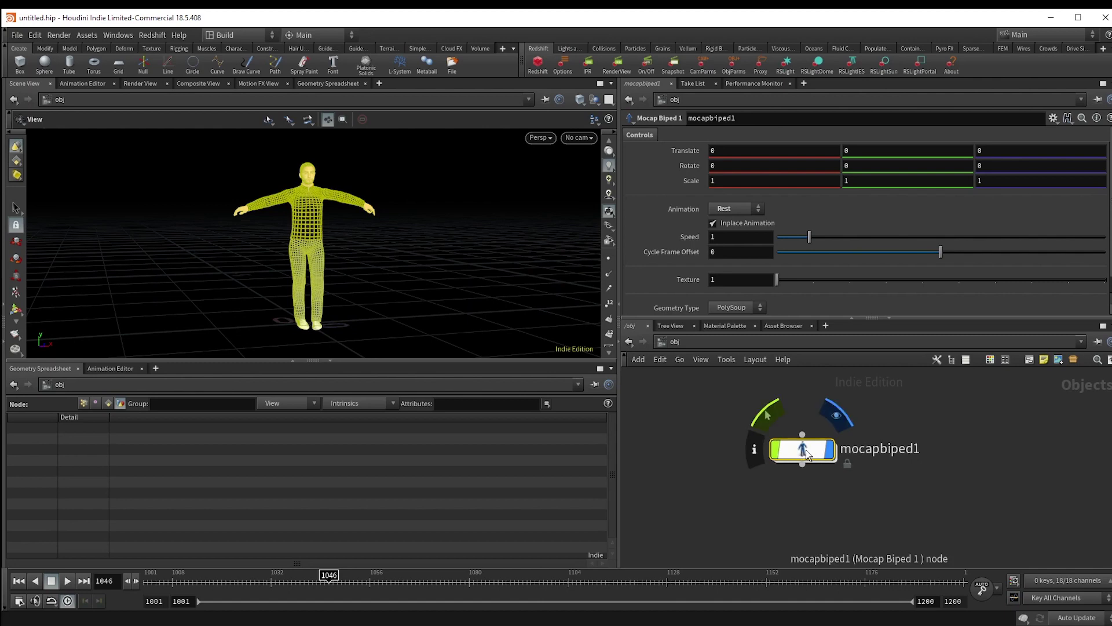
{"action": "left_click_drag", "start_coordinate": [807, 454], "coordinate": [898, 453], "text": "alt"}
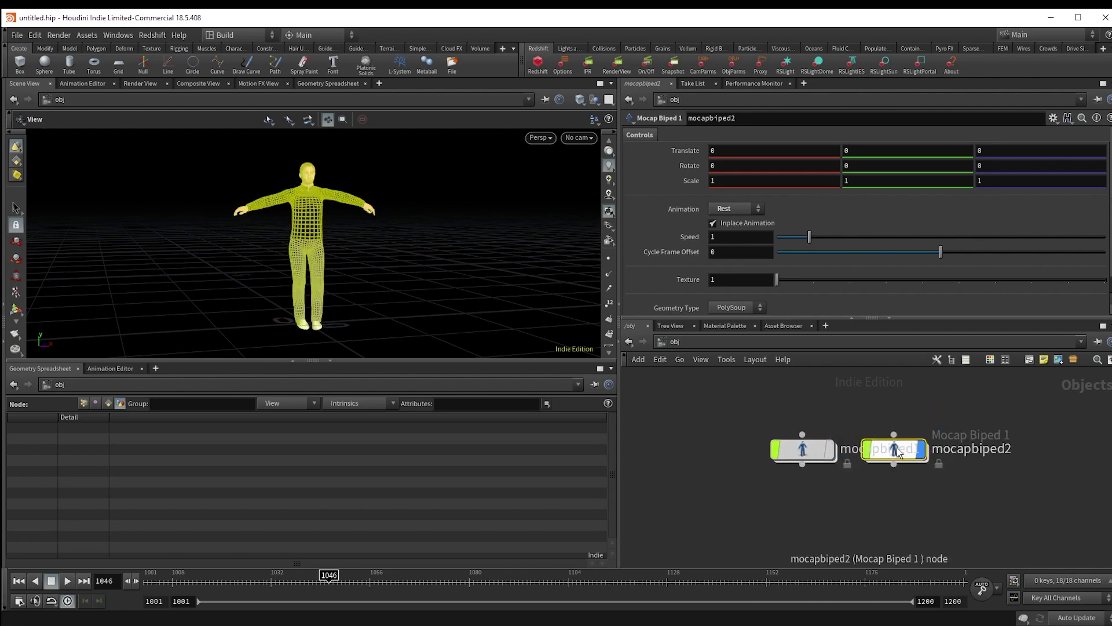
{"action": "left_click", "coordinate": [736, 208]}
{"action": "left_click", "coordinate": [729, 261]}
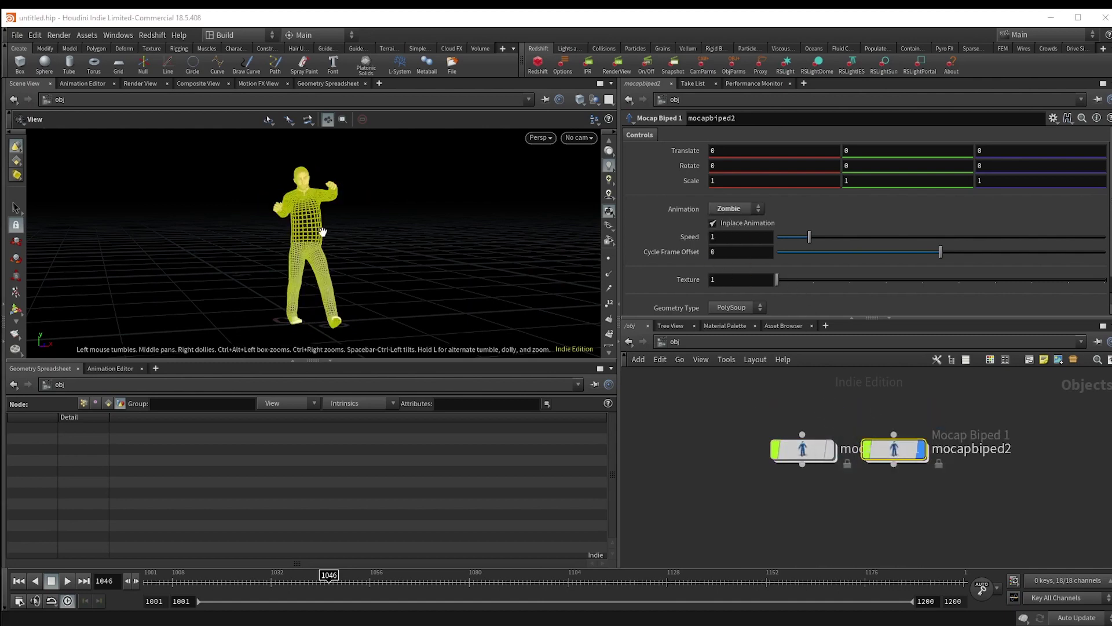
{"action": "left_click", "coordinate": [66, 582]}
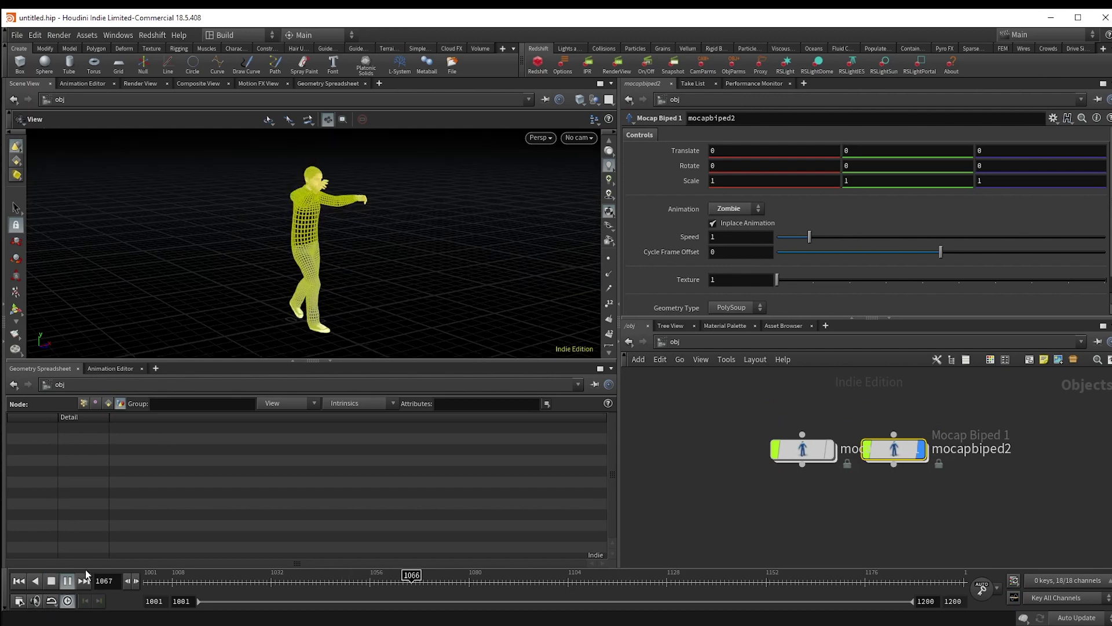
- Turn off the display of the second biped and add a Geometry object below the two characters
{"action": "left_click", "coordinate": [922, 450]}
{"action": "left_click", "coordinate": [833, 488]}
{"action": "key", "text": "Tab"}
{"action": "type", "text": "g"}
{"action": "key", "text": "Return"}
{"action": "left_click", "coordinate": [833, 488]}
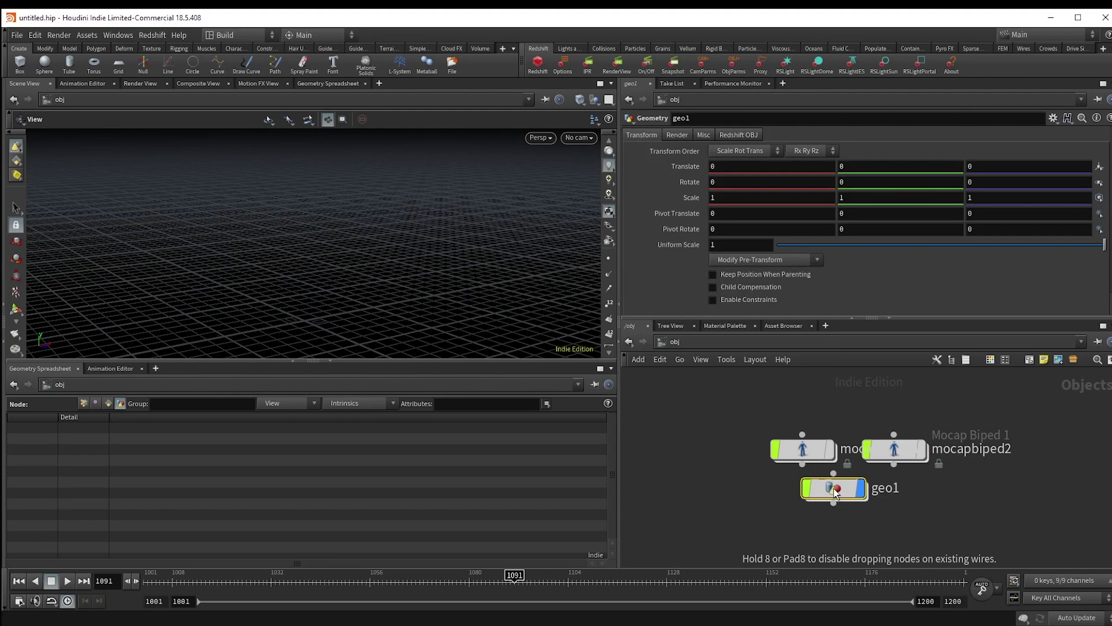
- Go inside the new Geometry object and add an Object Merge node
{"action": "key", "text": "Return"}
{"action": "key", "text": "Tab"}
{"action": "type", "text": "obj"}
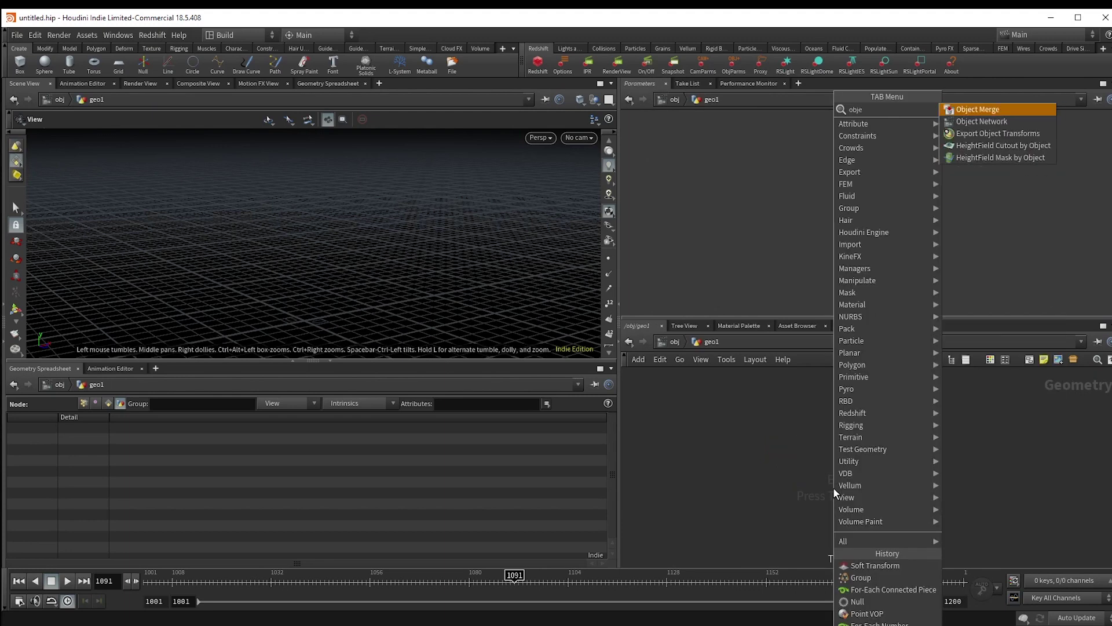
{"action": "key", "text": "Return"}
{"action": "left_click", "coordinate": [833, 486]}
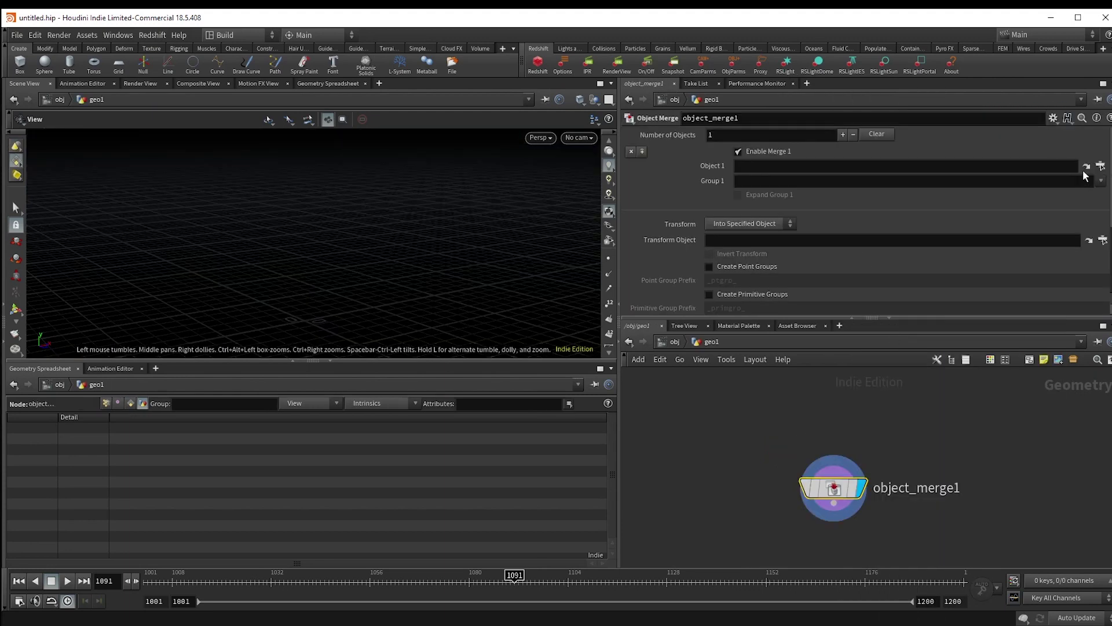
- Set Object 1 of the Object Merge to the first biped's geometry, /obj/mocapbiped1/geo
{"action": "left_click", "coordinate": [1100, 167]}
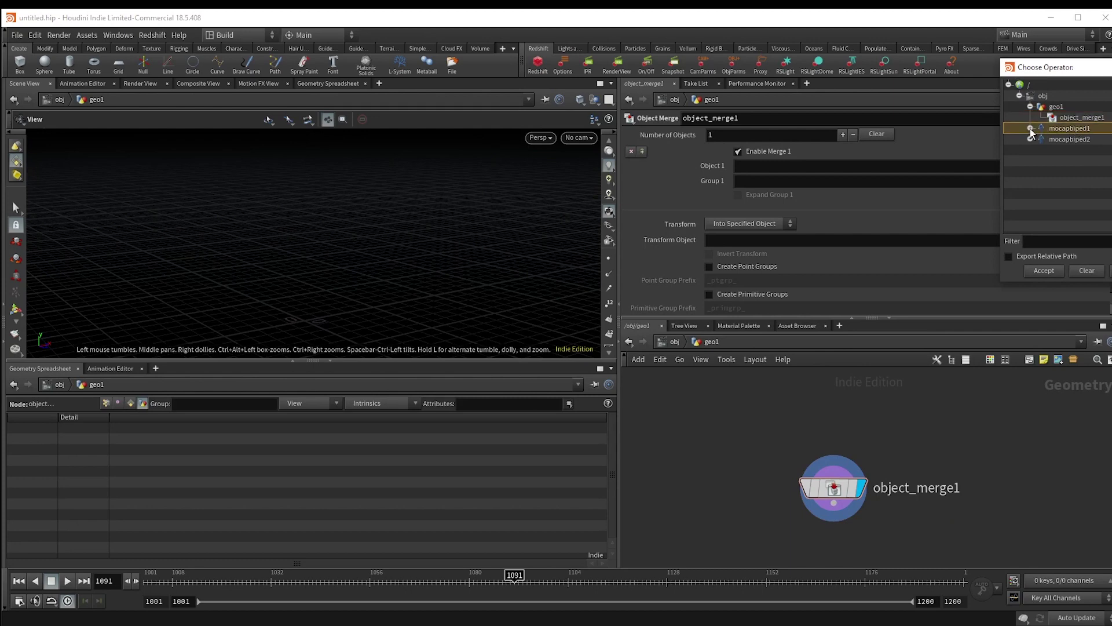
{"action": "left_click", "coordinate": [1030, 128]}
{"action": "scroll", "coordinate": [1087, 177], "scroll_direction": "down", "scroll_amount": 5}
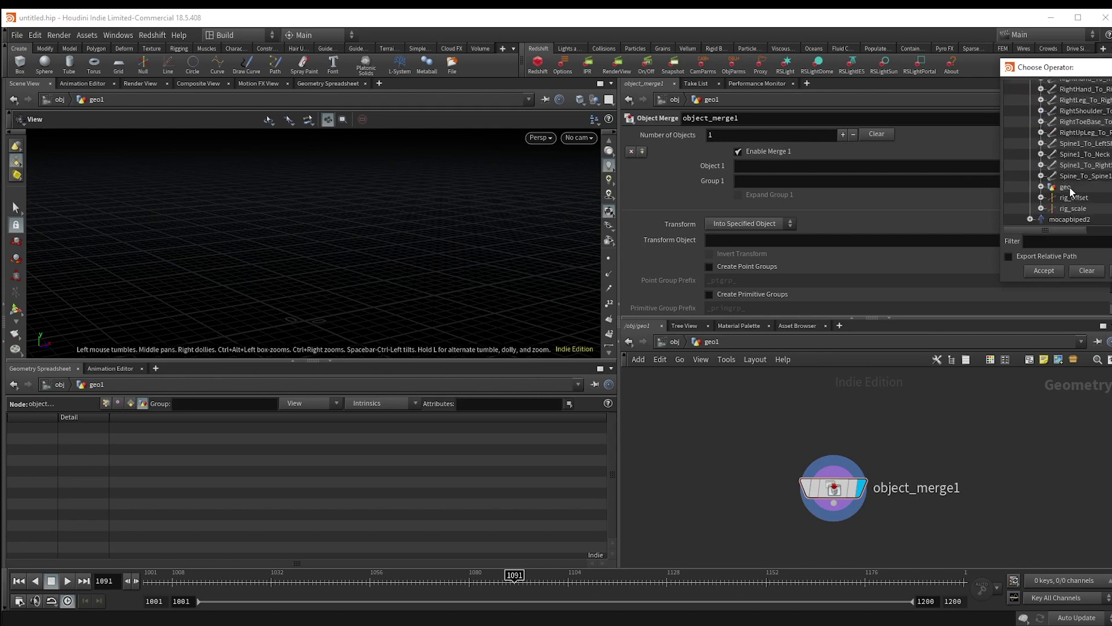
{"action": "left_click", "coordinate": [1044, 270]}
- Duplicate the Object Merge and change the copy's Object 1 path to /obj/mocapbiped2/geo
{"action": "mouse_move", "coordinate": [788, 477]}
{"action": "left_click_drag", "start_coordinate": [788, 476], "coordinate": [919, 475], "text": "alt"}
{"action": "left_click", "coordinate": [815, 167]}
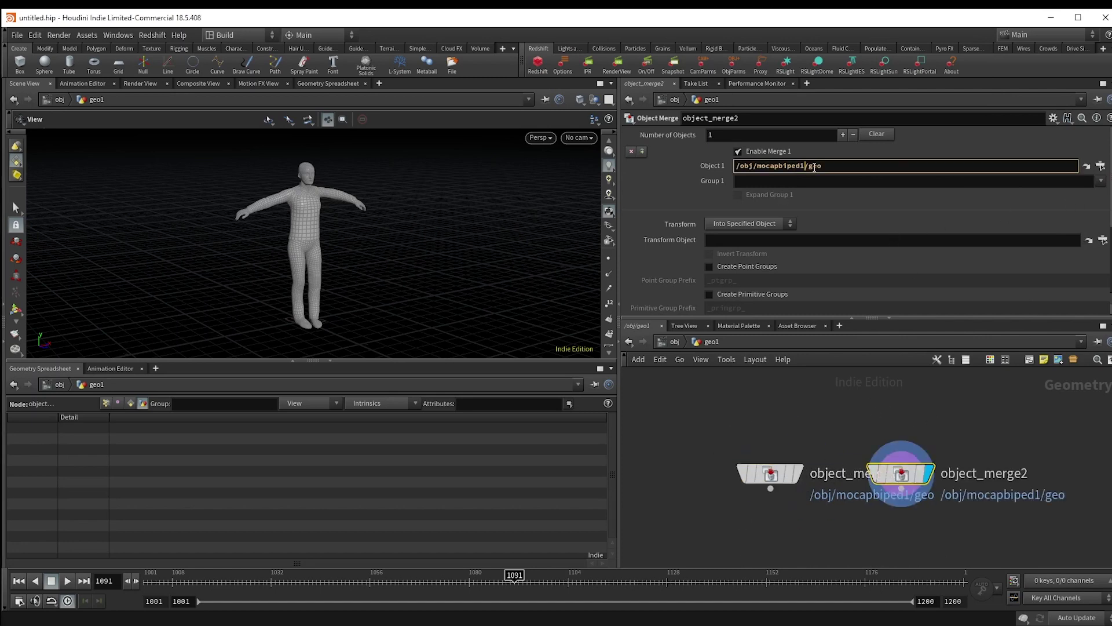
{"action": "key", "text": "BackSpace"}
{"action": "type", "text": "2"}
{"action": "key", "text": "Return"}
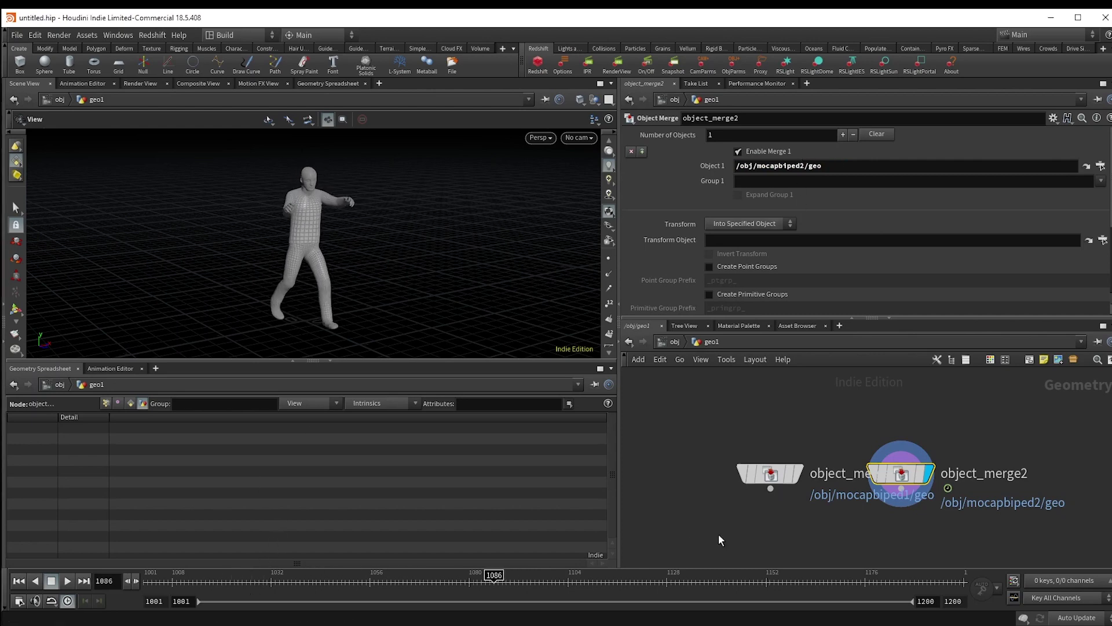
- Connect a Soft Transform node to the first Object Merge, the rest-pose character, and display it
{"action": "middle_click_drag", "start_coordinate": [760, 521], "coordinate": [741, 497]}
{"action": "left_click", "coordinate": [751, 448]}
{"action": "left_click", "coordinate": [752, 462]}
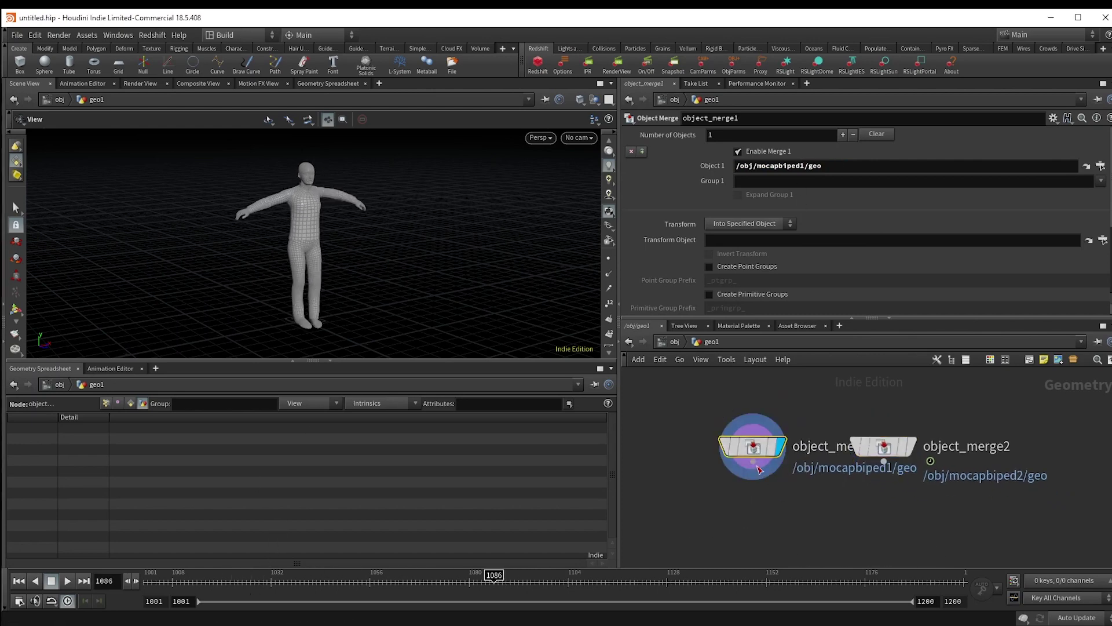
{"action": "left_click", "coordinate": [756, 499]}
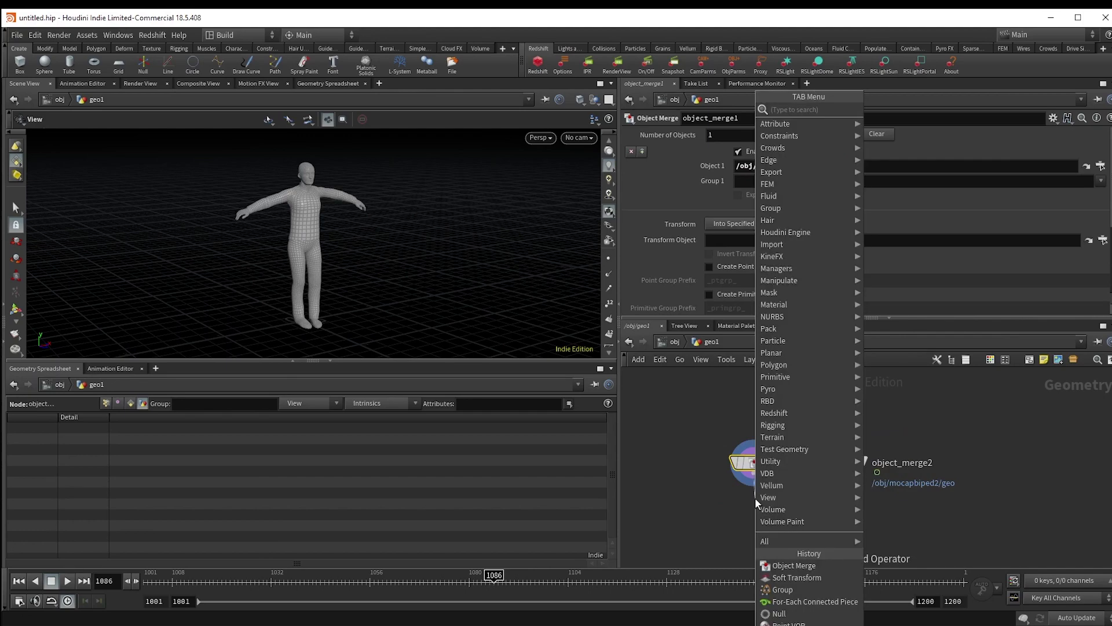
{"action": "type", "text": "softt"}
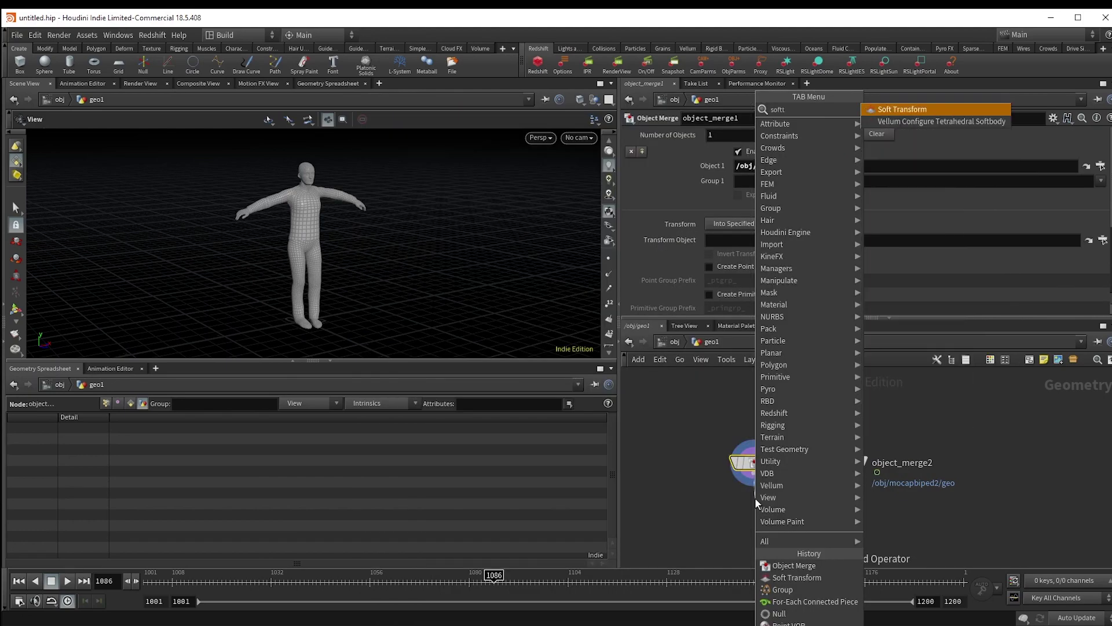
{"action": "key", "text": "Return"}
{"action": "scroll", "coordinate": [756, 506], "scroll_direction": "up", "scroll_amount": 4}
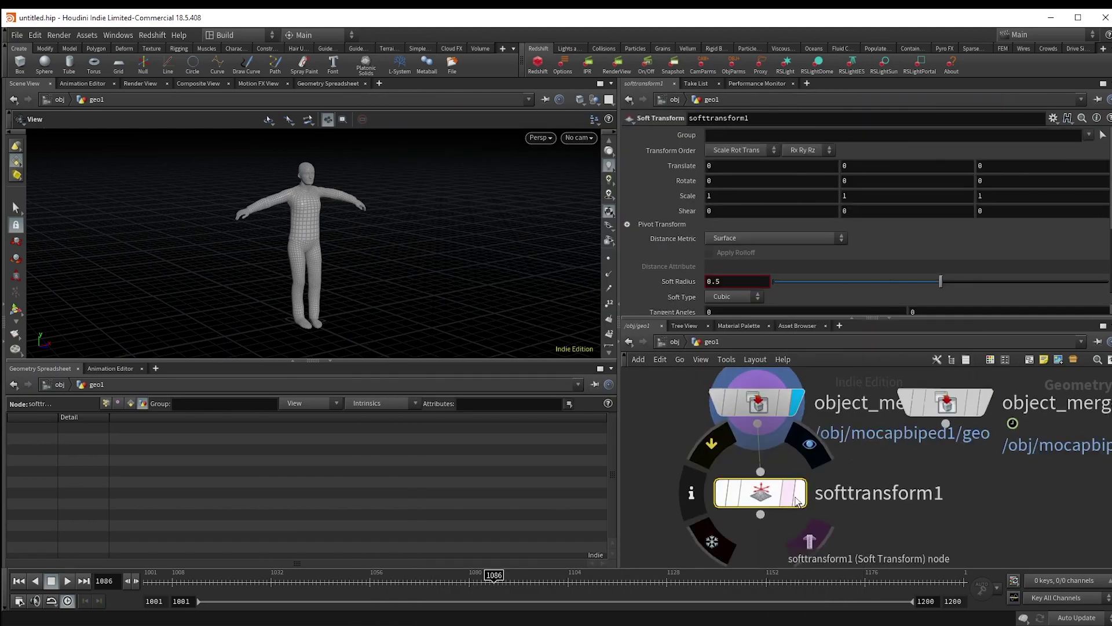
{"action": "left_click", "coordinate": [799, 494]}
{"action": "left_click", "coordinate": [789, 495]}
- Set the Soft Transform's group to the points of one foot and lower leg of the rest-pose character
{"action": "left_click", "coordinate": [1102, 135]}
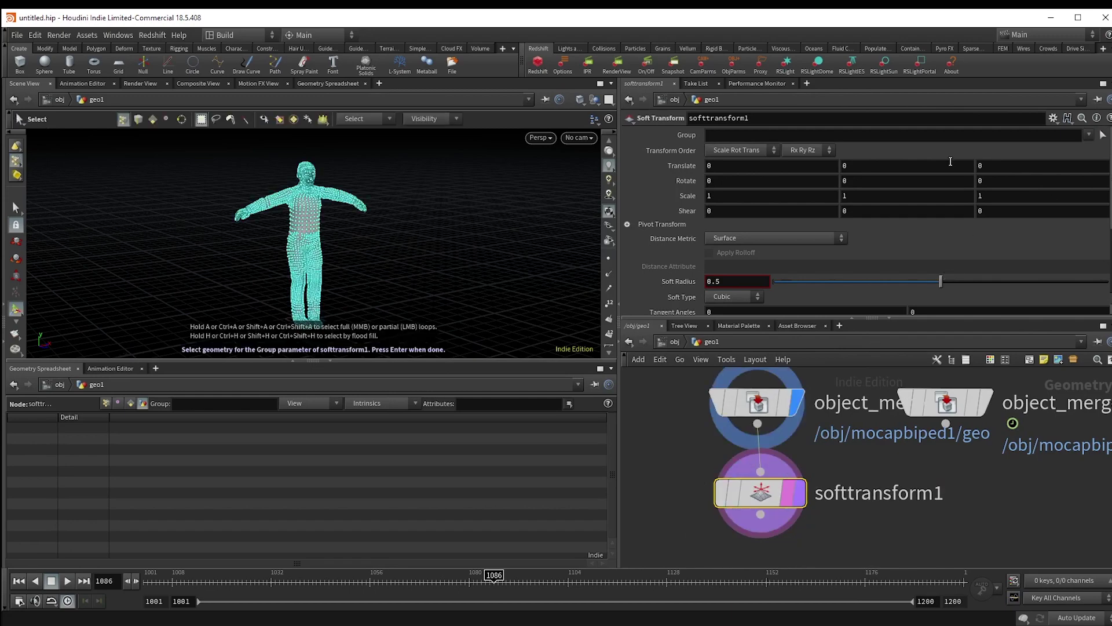
{"action": "left_click_drag", "start_coordinate": [391, 281], "coordinate": [382, 273], "text": "alt"}
{"action": "right_click_drag", "start_coordinate": [382, 273], "coordinate": [440, 259], "text": "alt"}
{"action": "left_click_drag", "start_coordinate": [440, 258], "coordinate": [347, 251], "text": "alt"}
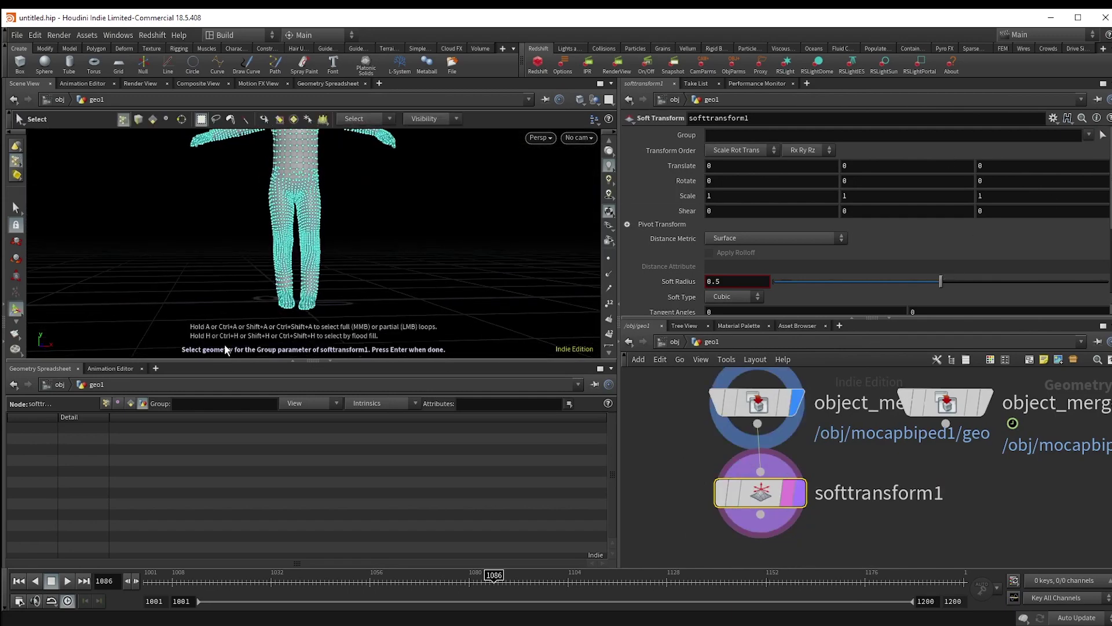
{"action": "left_click_drag", "start_coordinate": [229, 341], "coordinate": [299, 273]}
{"action": "key", "text": "Return"}
- Set the Soft Transform's Translate X to -0.2, Rotate to -5, -8, -11 and Soft Radius to 0.998 to spread the leg
{"action": "middle_click_drag", "start_coordinate": [782, 166], "coordinate": [747, 156]}
{"action": "middle_click_drag", "start_coordinate": [869, 183], "coordinate": [820, 167]}
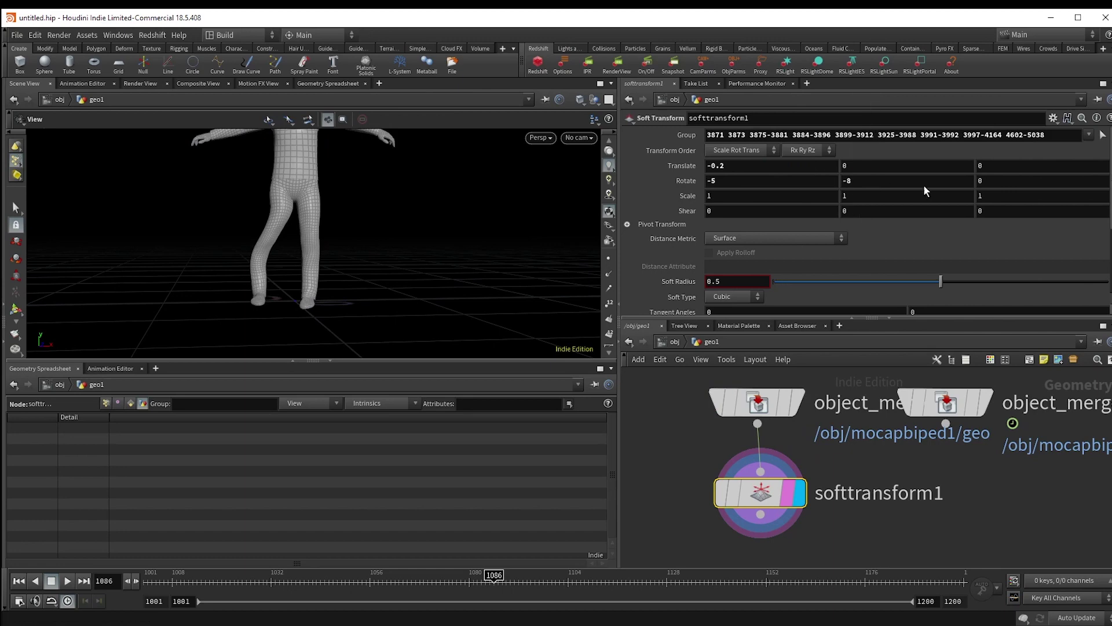
{"action": "middle_click_drag", "start_coordinate": [1034, 181], "coordinate": [822, 246]}
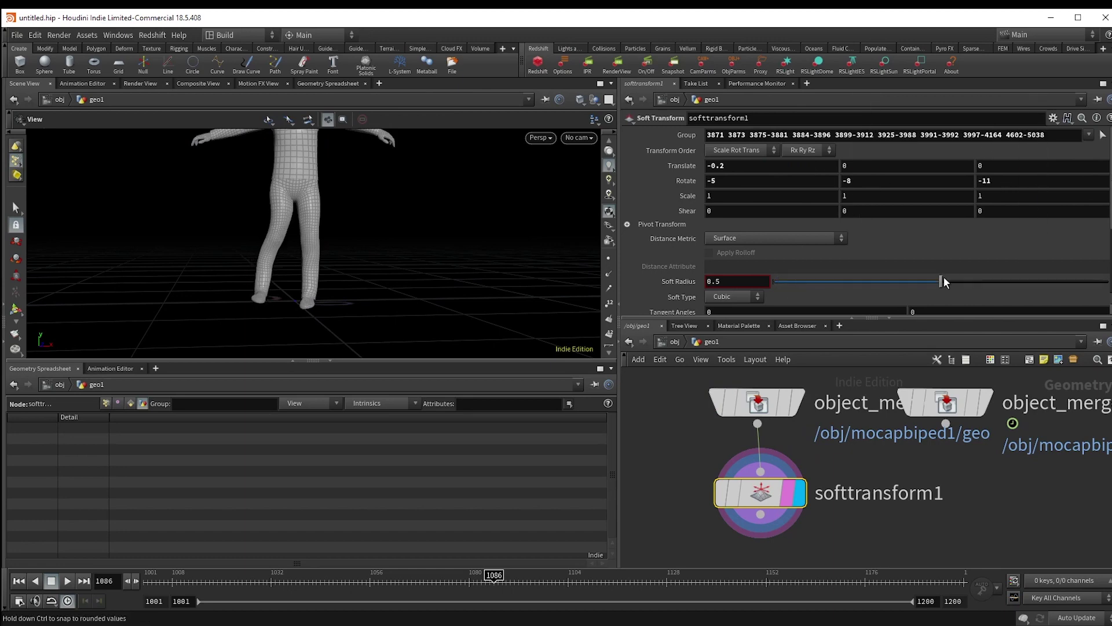
{"action": "left_click_drag", "start_coordinate": [944, 282], "coordinate": [1107, 282]}
- Duplicate the Soft Transform for the other leg and set Translate X to 0.2 and Rotate to 5, 8, 11
{"action": "left_click_drag", "start_coordinate": [762, 492], "coordinate": [761, 548], "text": "alt"}
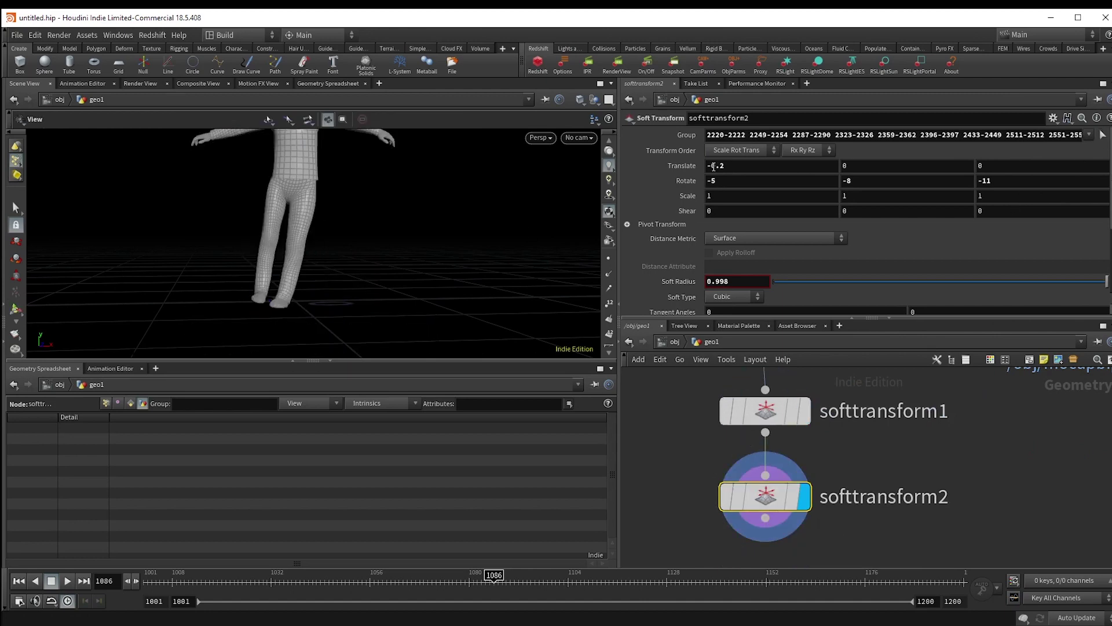
{"action": "left_click", "coordinate": [712, 166]}
{"action": "key", "text": "BackSpace"}
{"action": "left_click_drag", "start_coordinate": [712, 181], "coordinate": [682, 190]}
{"action": "key", "text": "BackSpace"}
{"action": "left_click", "coordinate": [847, 181]}
{"action": "key", "text": "BackSpace"}
{"action": "left_click", "coordinate": [983, 180]}
{"action": "key", "text": "BackSpace"}
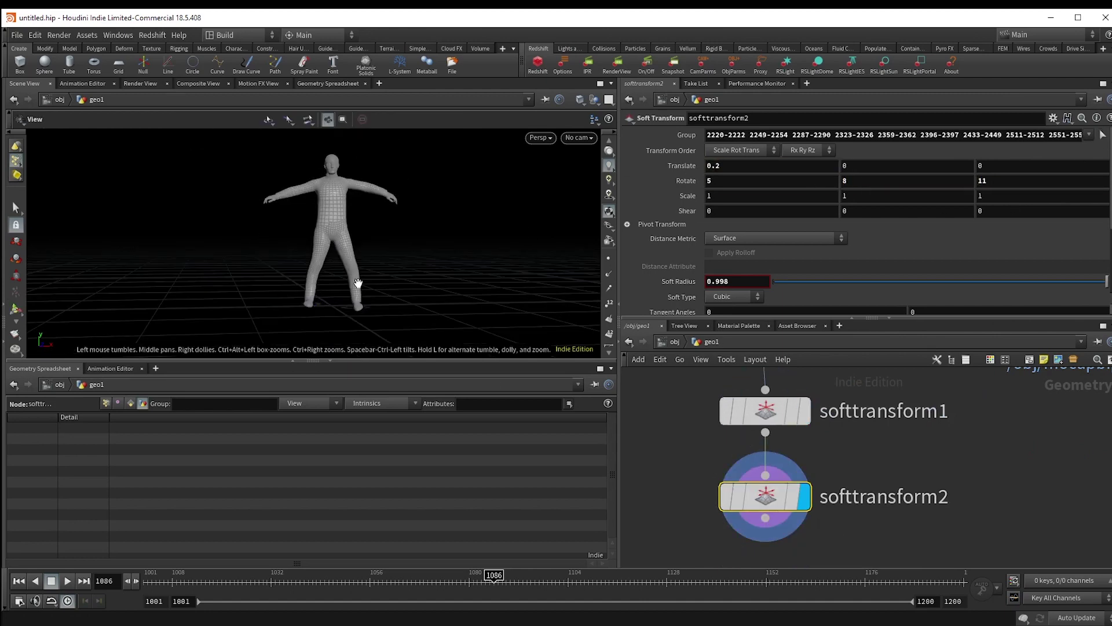
- Add a Normal node after the second Soft Transform and set it to add normals to Points
{"action": "left_click", "coordinate": [766, 521]}
{"action": "key", "text": "Tab"}
{"action": "type", "text": "n"}
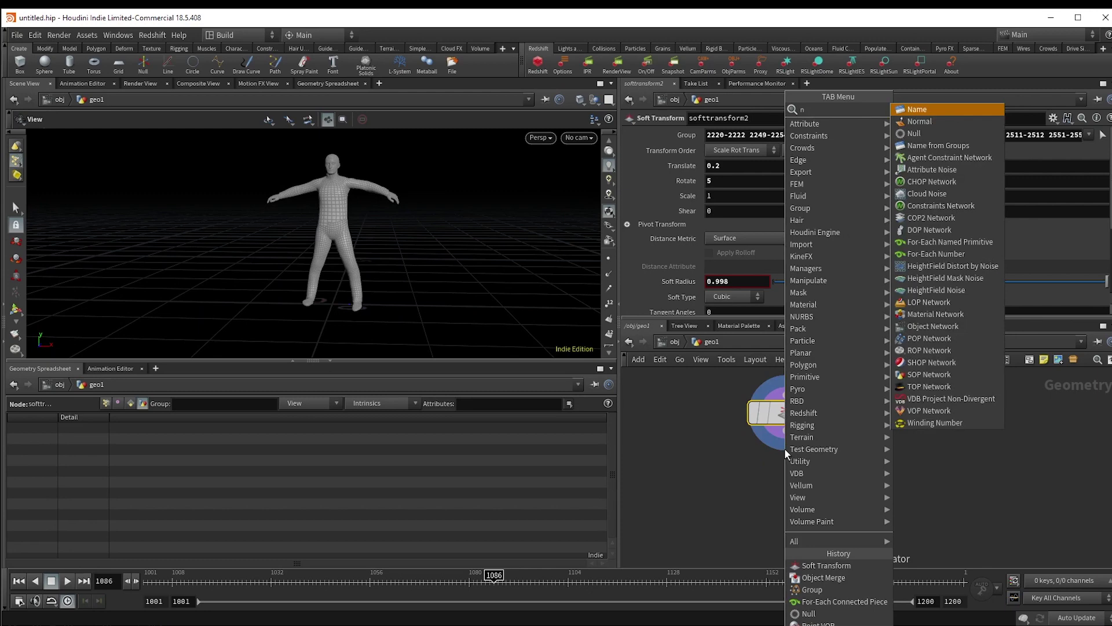
{"action": "type", "text": "orma"}
{"action": "key", "text": "Return"}
{"action": "left_click", "coordinate": [742, 204]}
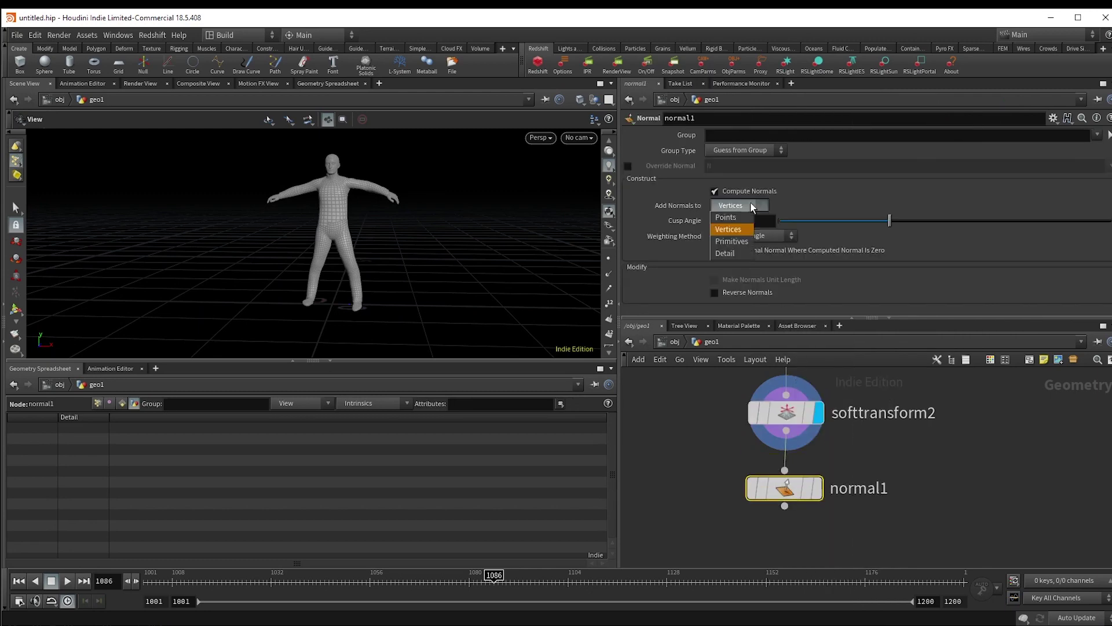
{"action": "left_click", "coordinate": [731, 206]}
- Add a Scatter node after the Normal node, set Force Total Count to 10000 and display it
{"action": "left_click", "coordinate": [795, 464]}
{"action": "key", "text": "Tab"}
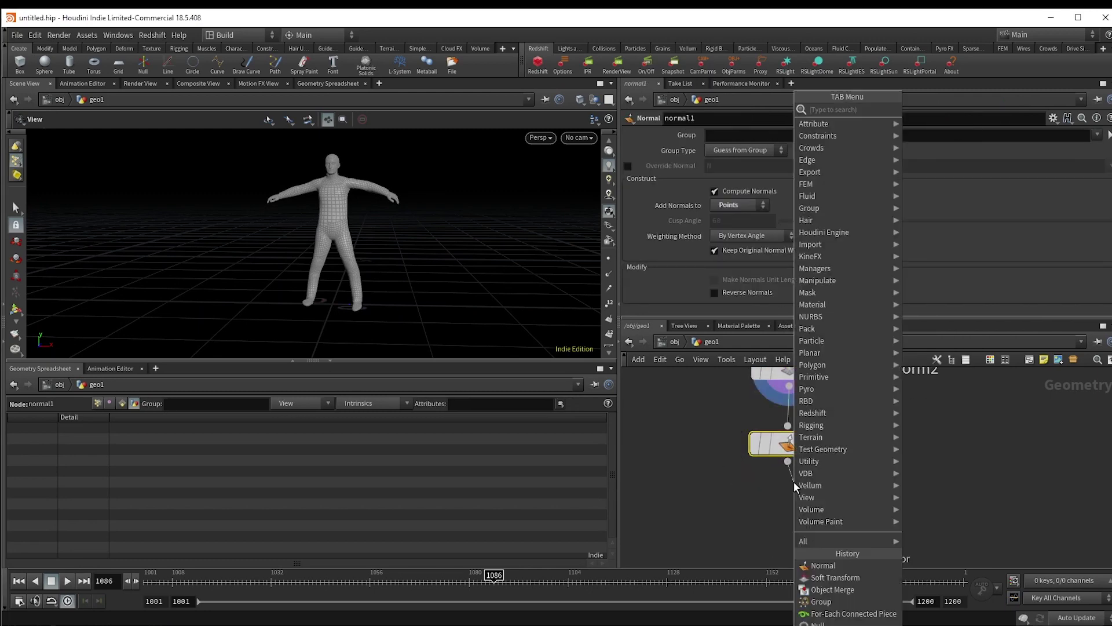
{"action": "type", "text": "sca"}
{"action": "key", "text": "Return"}
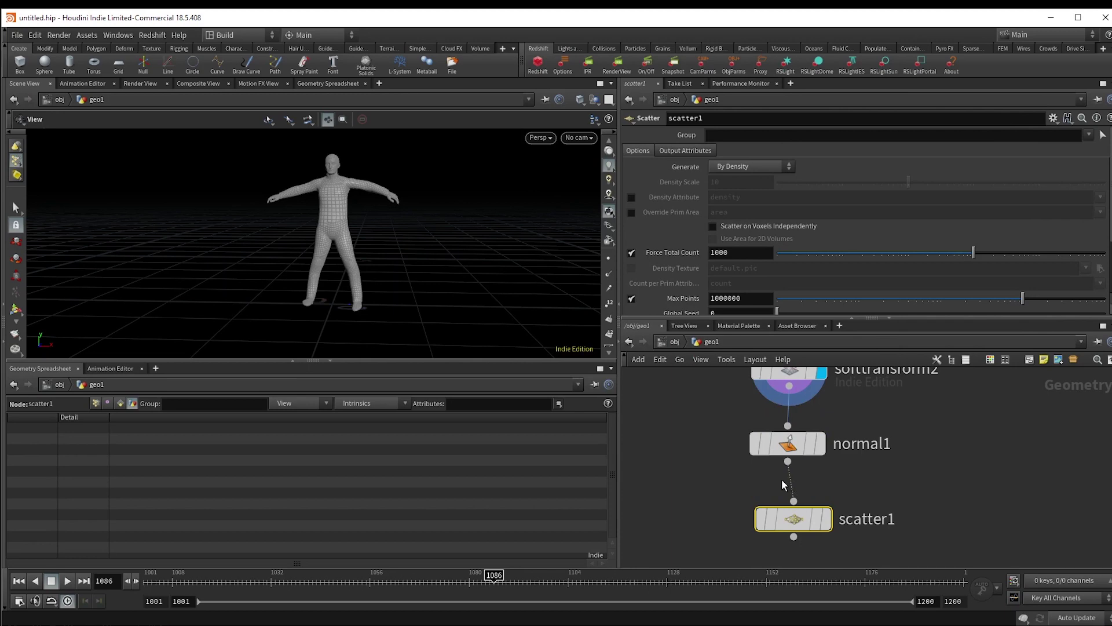
{"action": "left_click", "coordinate": [826, 518]}
{"action": "key", "text": "Return"}
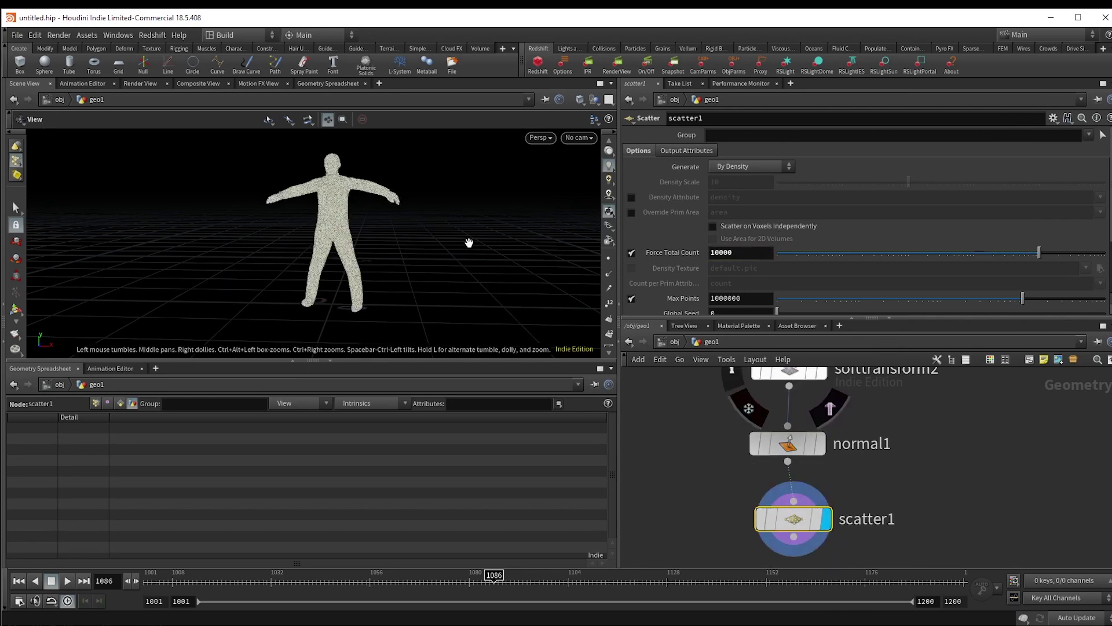
- Add a Point VOP node after the Scatter node and display it
{"action": "scroll", "coordinate": [907, 472], "scroll_direction": "down", "scroll_amount": 2}
{"action": "key", "text": "Tab"}
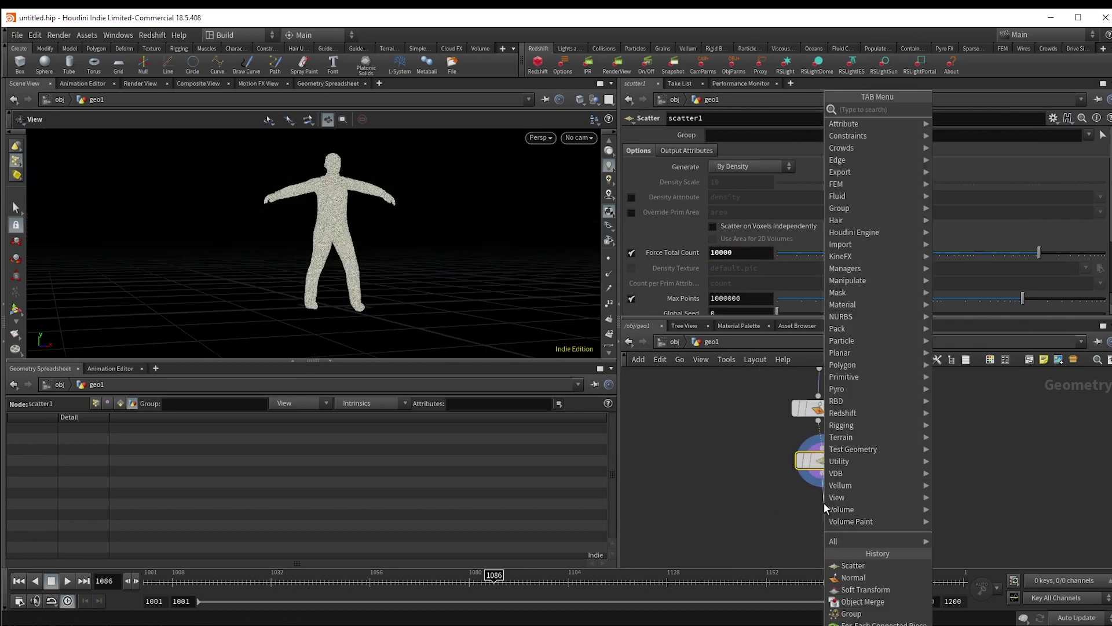
{"action": "type", "text": "pointvop"}
{"action": "key", "text": "Return"}
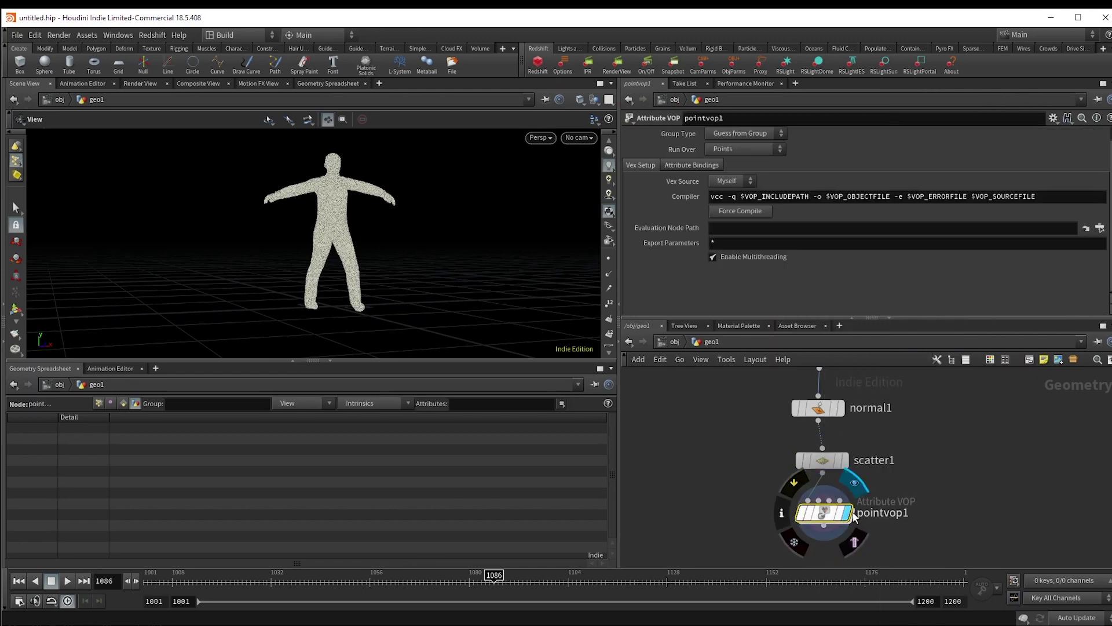
- Inside the Point VOP, add a Turbulent Noise node with the global P output connected to its pos input
{"action": "double_click", "coordinate": [827, 511]}
{"action": "left_click", "coordinate": [875, 441]}
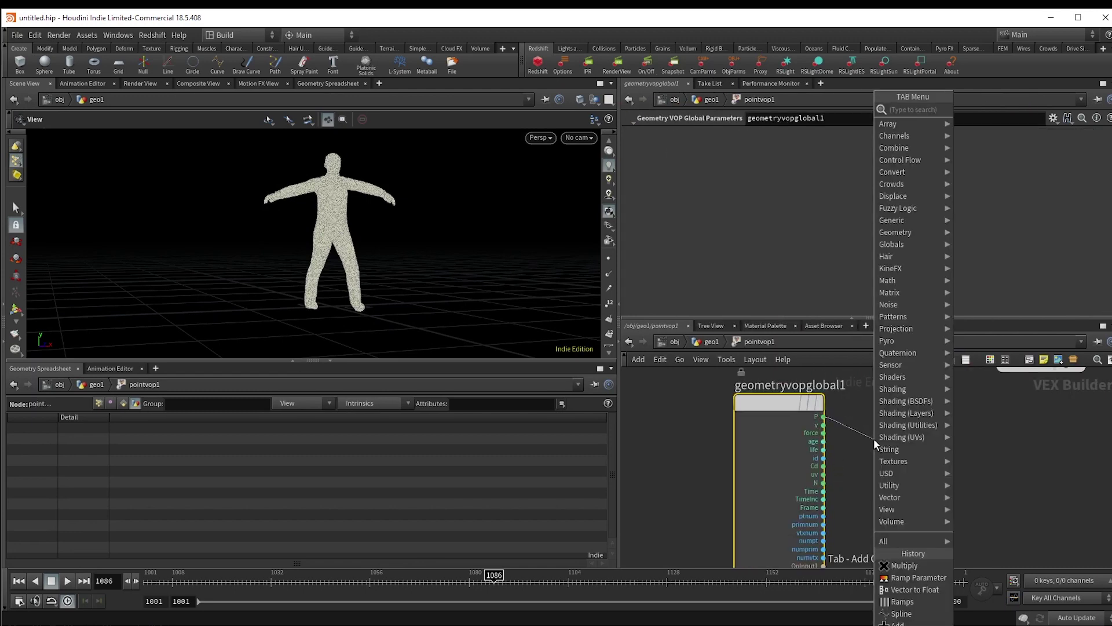
{"action": "type", "text": "turbulent"}
{"action": "key", "text": "Return"}
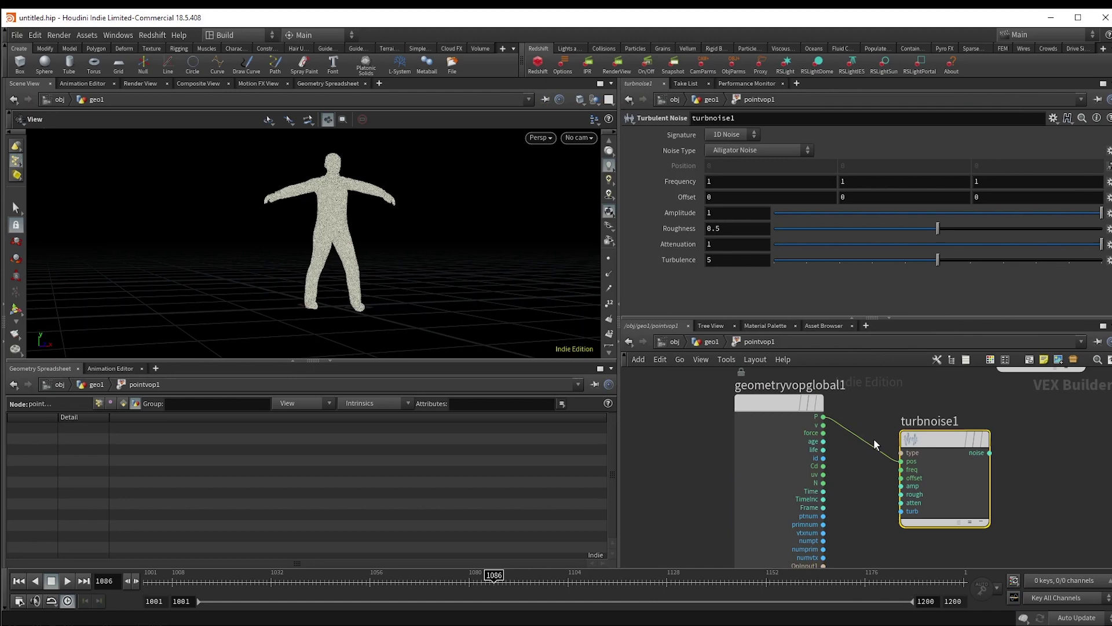
- Promote the Turbulent Noise node's freq, offset, amp and rough inputs to parameters
{"action": "scroll", "coordinate": [904, 465], "scroll_direction": "up", "scroll_amount": 3}
{"action": "right_click", "coordinate": [901, 471]}
{"action": "left_click", "coordinate": [932, 425]}
{"action": "right_click", "coordinate": [899, 485]}
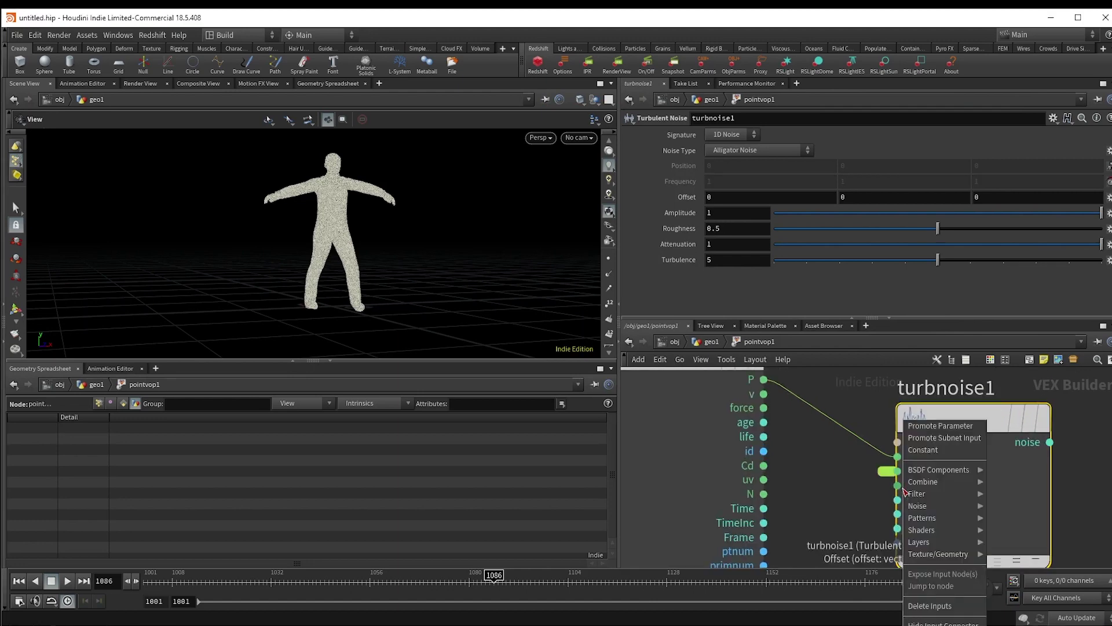
{"action": "left_click", "coordinate": [929, 426]}
{"action": "middle_click", "coordinate": [897, 486]}
{"action": "left_click", "coordinate": [941, 426]}
{"action": "middle_click", "coordinate": [897, 499]}
{"action": "left_click", "coordinate": [942, 426]}
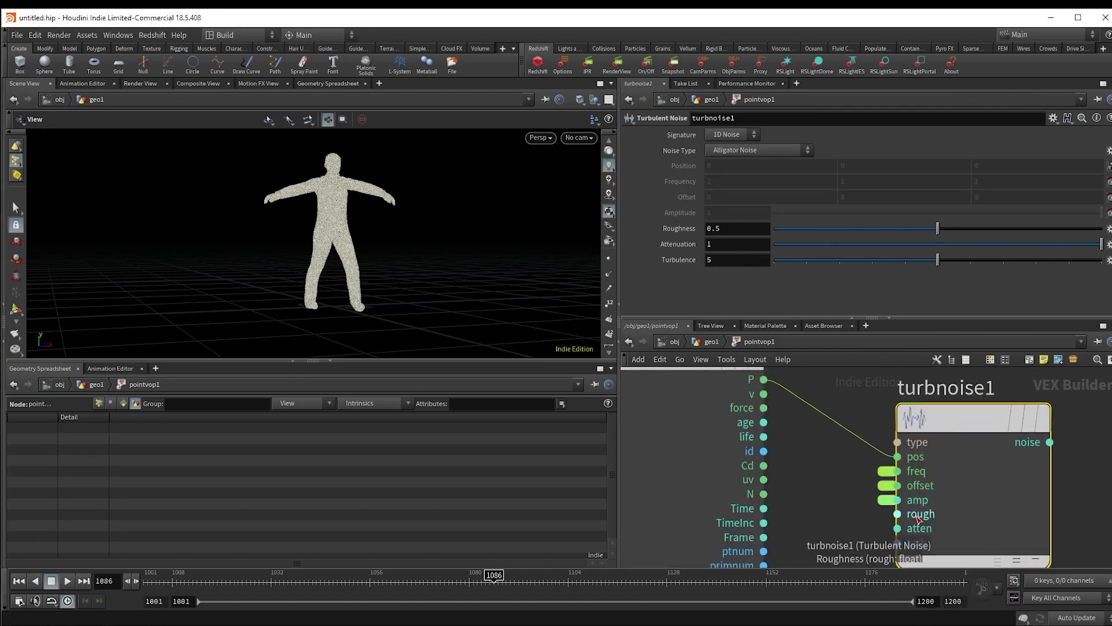
{"action": "middle_click", "coordinate": [897, 514]}
{"action": "left_click", "coordinate": [942, 427]}
- Add a Ramp Parameter node fed by the Turbulent Noise node's noise output
{"action": "scroll", "coordinate": [942, 428], "scroll_direction": "down", "scroll_amount": 3}
{"action": "middle_click_drag", "start_coordinate": [979, 457], "coordinate": [946, 494]}
{"action": "scroll", "coordinate": [964, 478], "scroll_direction": "up", "scroll_amount": 3}
{"action": "left_click", "coordinate": [959, 465]}
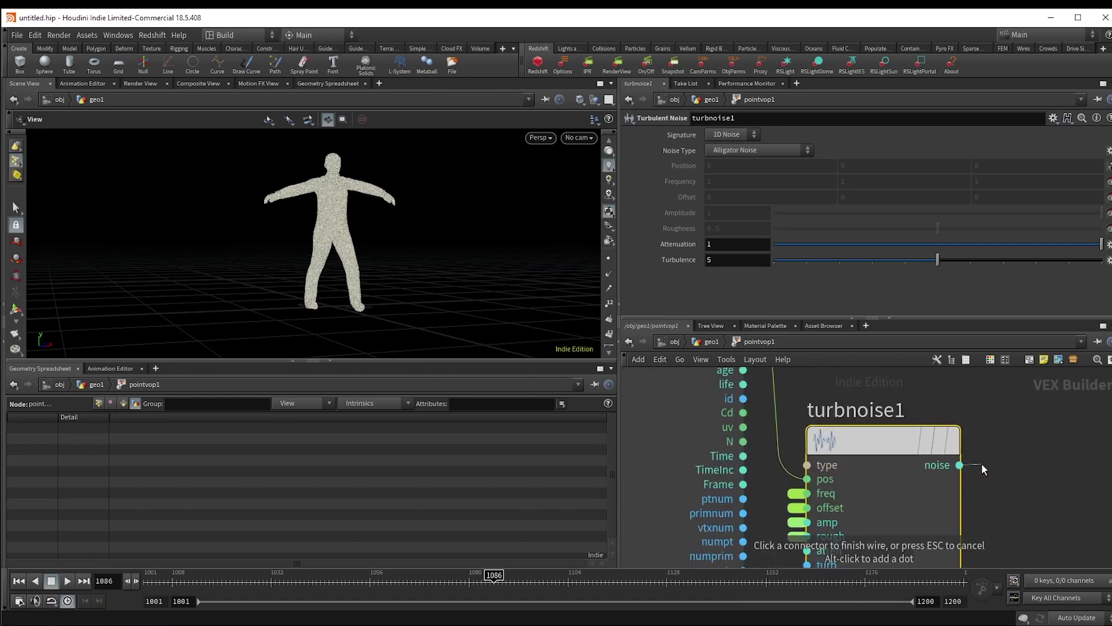
{"action": "key", "text": "Tab"}
{"action": "type", "text": "ramp p"}
{"action": "key", "text": "Return"}
{"action": "key", "text": "Return"}
{"action": "scroll", "coordinate": [994, 432], "scroll_direction": "down", "scroll_amount": 3}
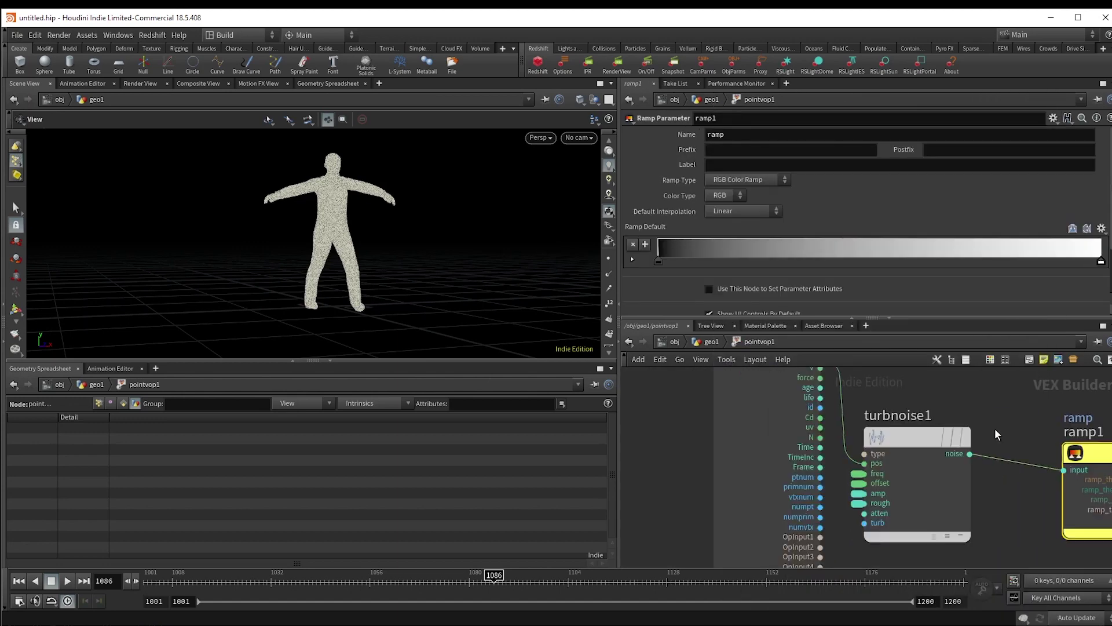
- Connect the ramp output to the Cd input of the geometry output node
{"action": "middle_click_drag", "start_coordinate": [994, 430], "coordinate": [894, 525]}
{"action": "scroll", "coordinate": [894, 526], "scroll_direction": "down", "scroll_amount": 2}
{"action": "left_click", "coordinate": [925, 412]}
{"action": "left_click", "coordinate": [1035, 564]}
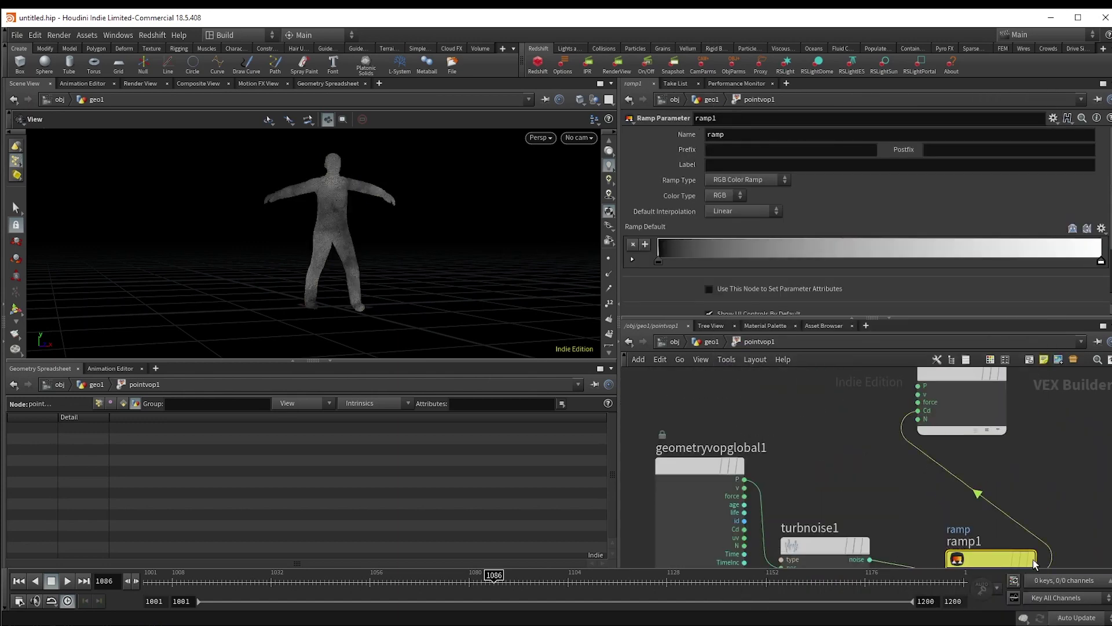
{"action": "middle_click_drag", "start_coordinate": [1039, 544], "coordinate": [1003, 472]}
- Return to the geo1 level and set the Point VOP's Amplitude to 4 and Frequency to 4.2, 2.1, 13.2
{"action": "left_click", "coordinate": [710, 342]}
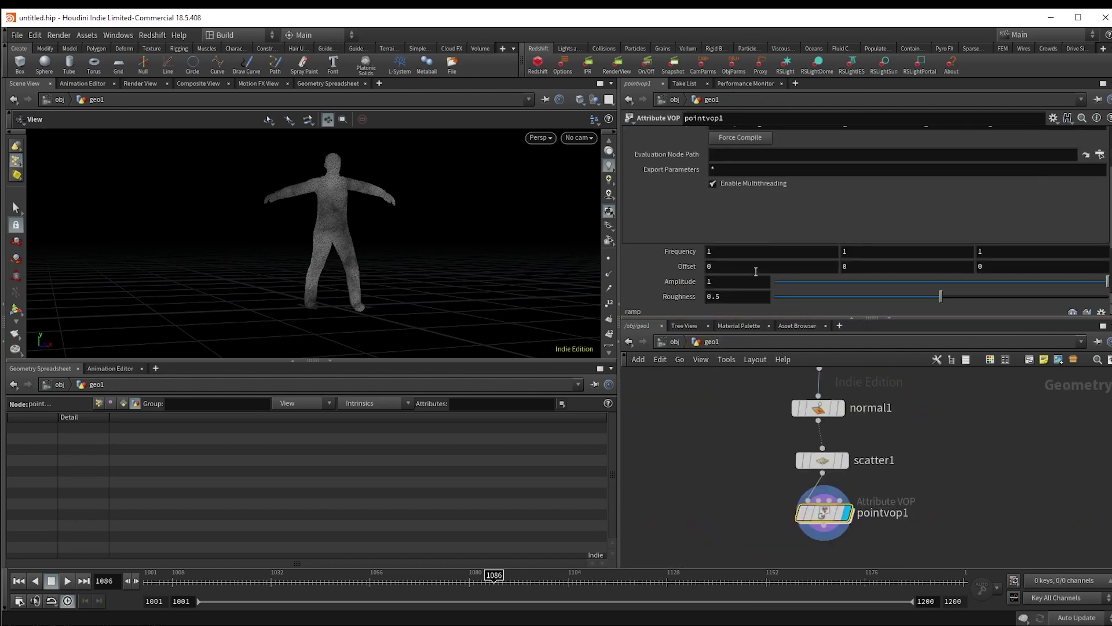
{"action": "left_click", "coordinate": [738, 281]}
{"action": "type", "text": "4"}
{"action": "key", "text": "Return"}
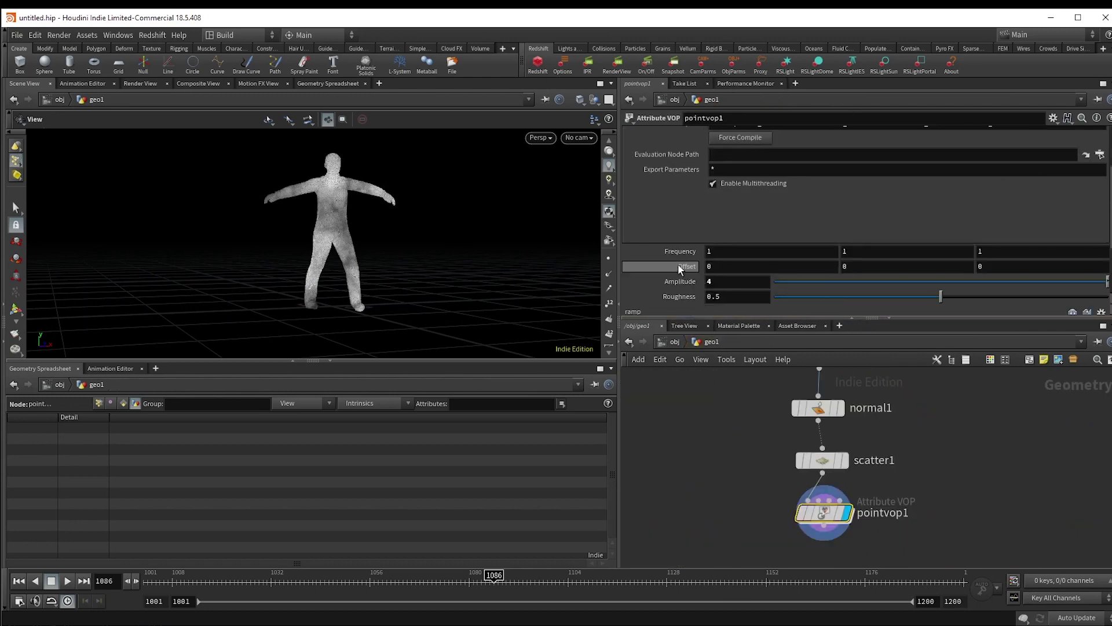
{"action": "middle_click_drag", "start_coordinate": [661, 251], "coordinate": [909, 255]}
{"action": "middle_click_drag", "start_coordinate": [1060, 252], "coordinate": [1101, 252]}
{"action": "left_click_drag", "start_coordinate": [439, 244], "coordinate": [457, 246]}
{"action": "scroll", "coordinate": [753, 266], "scroll_direction": "down", "scroll_amount": 3}
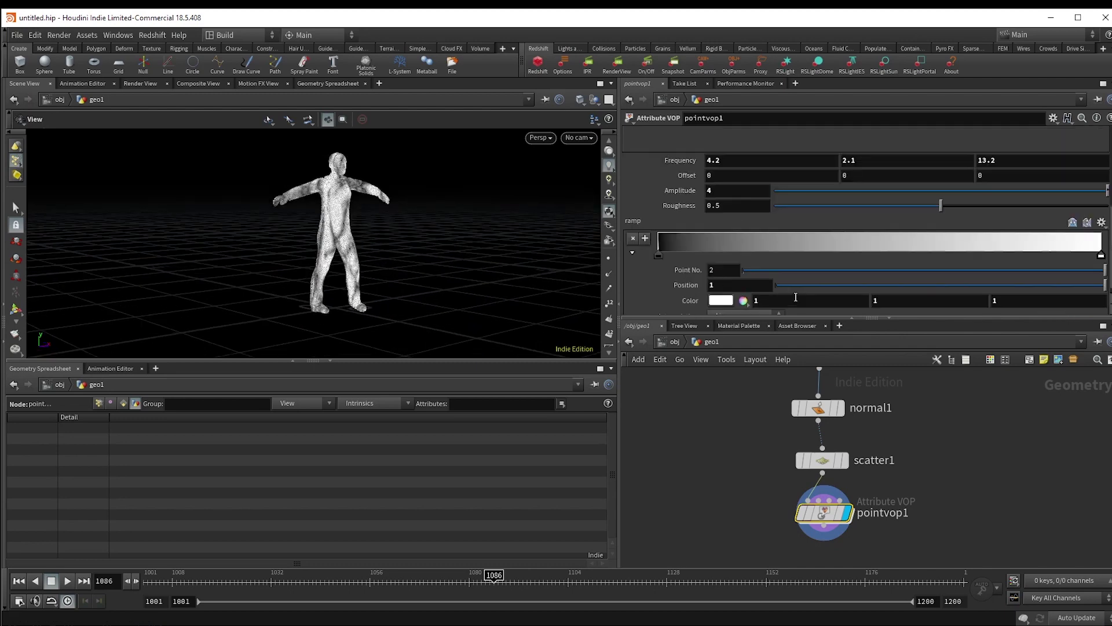
- Colour the ramp's first key red and its last key yellow
{"action": "double_click", "coordinate": [659, 254]}
{"action": "left_click", "coordinate": [614, 175]}
{"action": "left_click", "coordinate": [828, 133]}
{"action": "double_click", "coordinate": [1102, 255]}
{"action": "left_click", "coordinate": [654, 174]}
{"action": "left_click", "coordinate": [829, 133]}
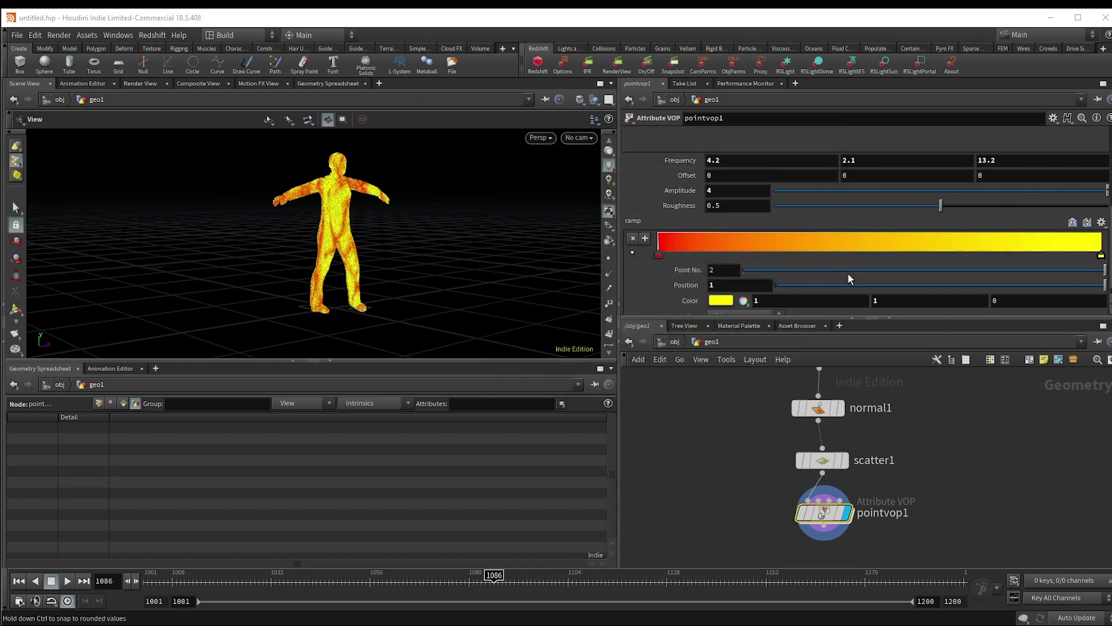
- Add a ramp key at position about 0.46 and colour it purple (0.5, 0, 1)
{"action": "left_click", "coordinate": [862, 244]}
{"action": "double_click", "coordinate": [862, 255]}
{"action": "left_click", "coordinate": [785, 176]}
{"action": "left_click", "coordinate": [829, 134]}
- Set the noise Amplitude to 3.1 and animate the Z Offset with the expression $F*-.1
{"action": "left_click_drag", "start_coordinate": [440, 232], "coordinate": [444, 260]}
{"action": "middle_click_drag", "start_coordinate": [737, 190], "coordinate": [490, 196]}
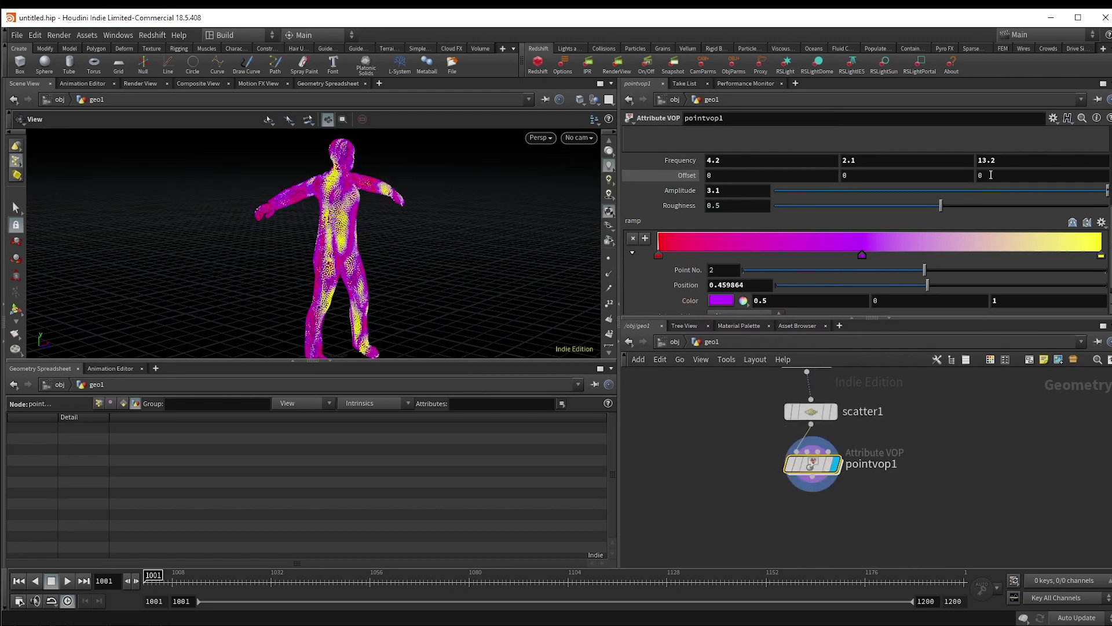
{"action": "left_click", "coordinate": [991, 175]}
{"action": "type", "text": "$F"}
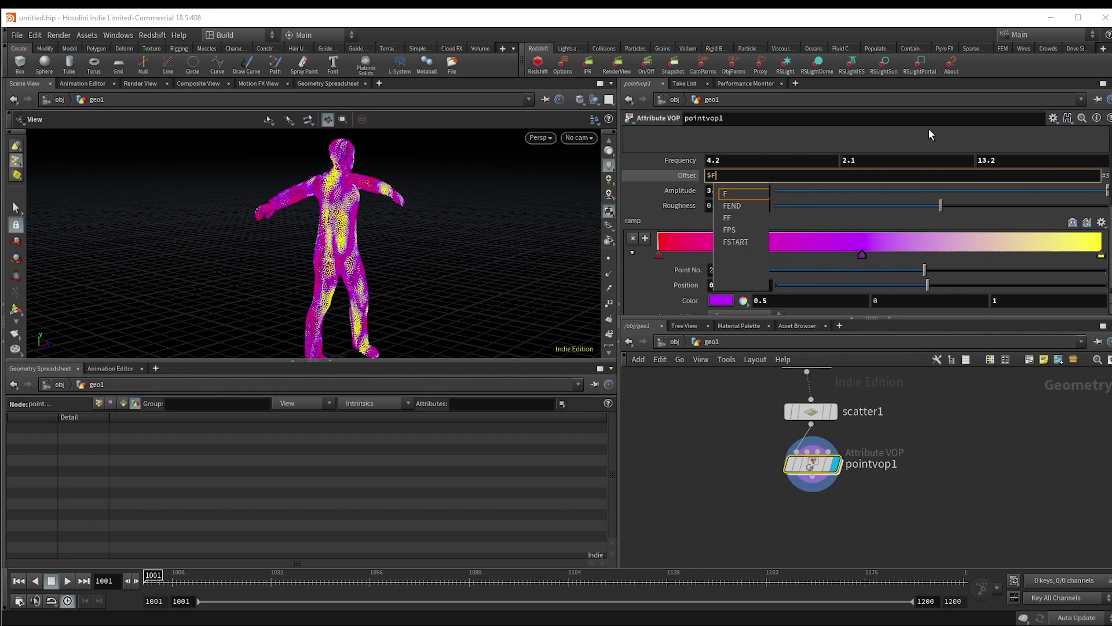
{"action": "type", "text": "*-.1"}
{"action": "key", "text": "Return"}
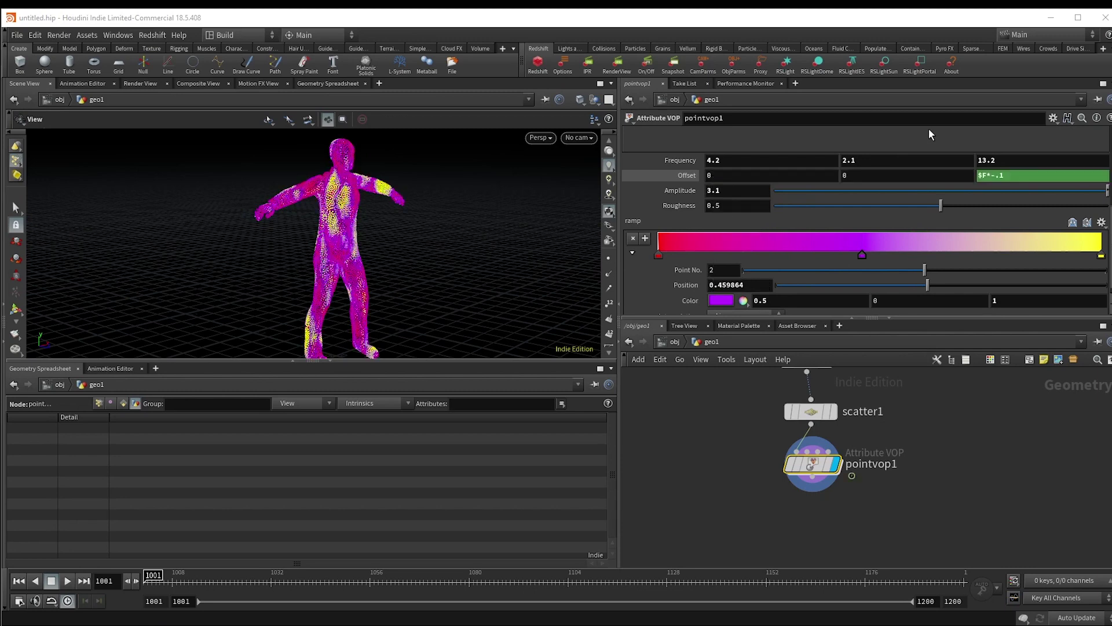
- Play the animation while setting the X Frequency to 3.3 and Roughness to 0.576
{"action": "left_click", "coordinate": [67, 581]}
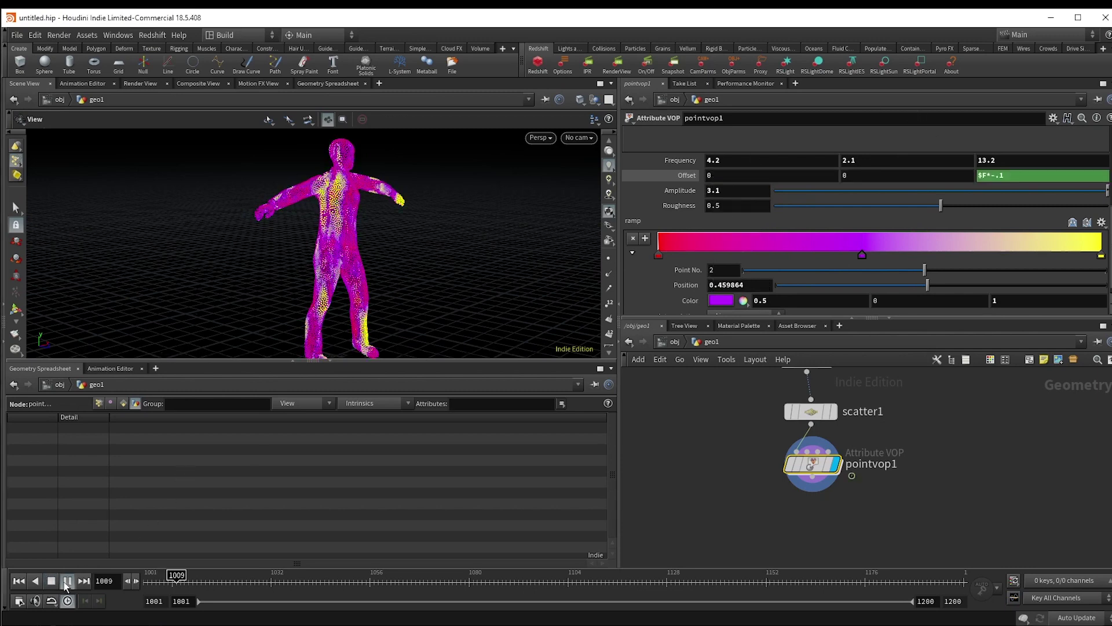
{"action": "middle_click_drag", "start_coordinate": [753, 160], "coordinate": [753, 166]}
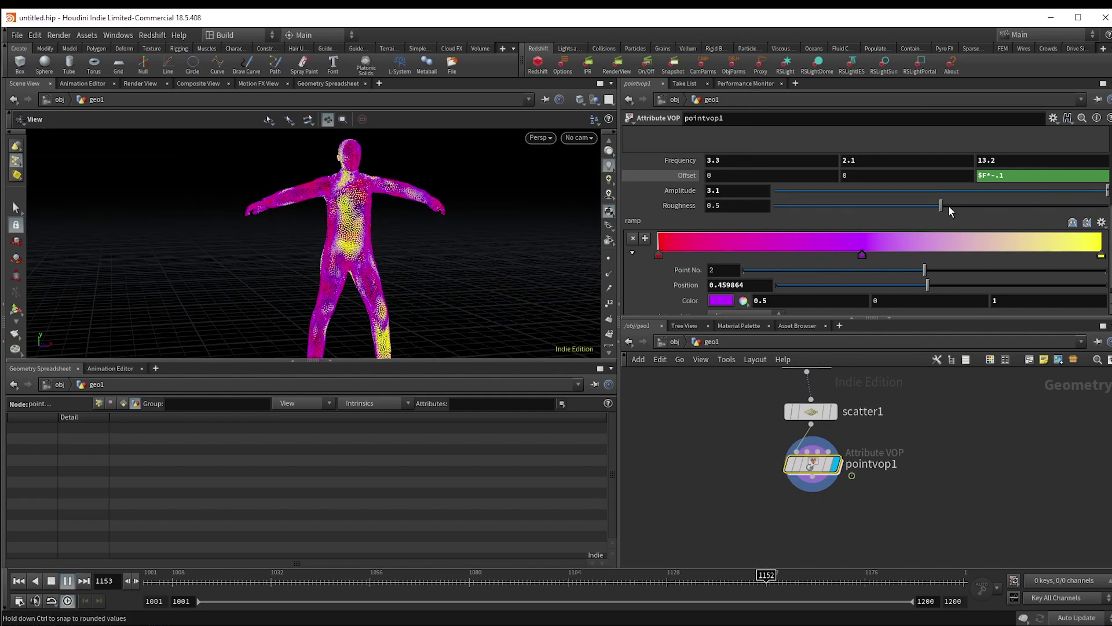
{"action": "left_click_drag", "start_coordinate": [941, 205], "coordinate": [965, 206]}
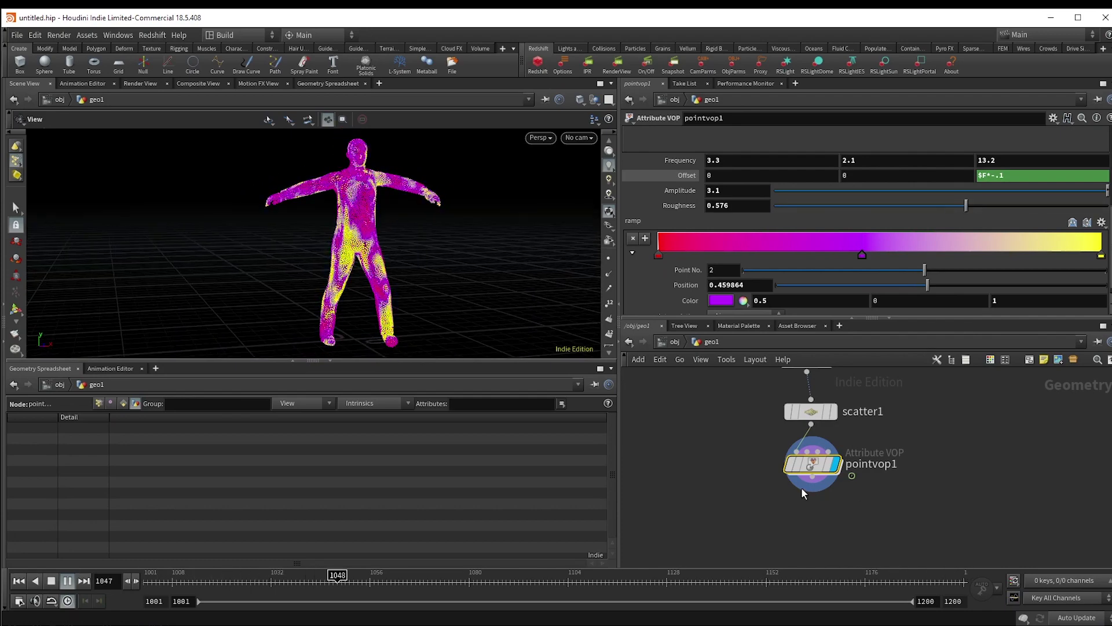
- Stop playback and, inside pointvop1, add a Fit Range node fed by the Turbulent Noise node's noise output
{"action": "double_click", "coordinate": [811, 466]}
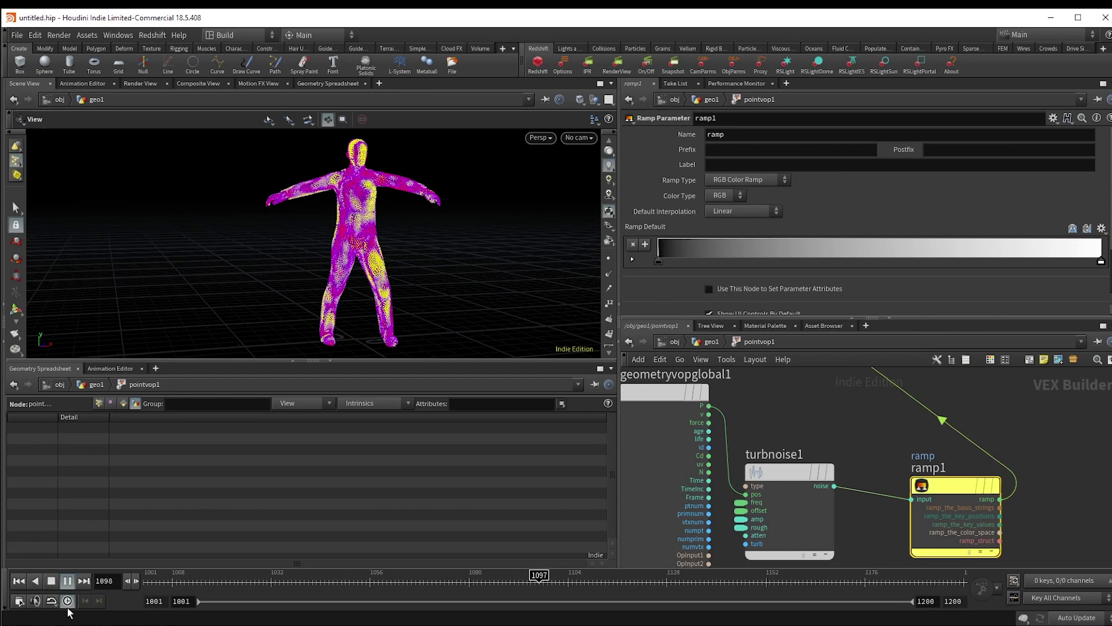
{"action": "left_click", "coordinate": [67, 581]}
{"action": "scroll", "coordinate": [817, 532], "scroll_direction": "down", "scroll_amount": 4}
{"action": "middle_click_drag", "start_coordinate": [823, 534], "coordinate": [772, 502]}
{"action": "scroll", "coordinate": [744, 475], "scroll_direction": "up", "scroll_amount": 4}
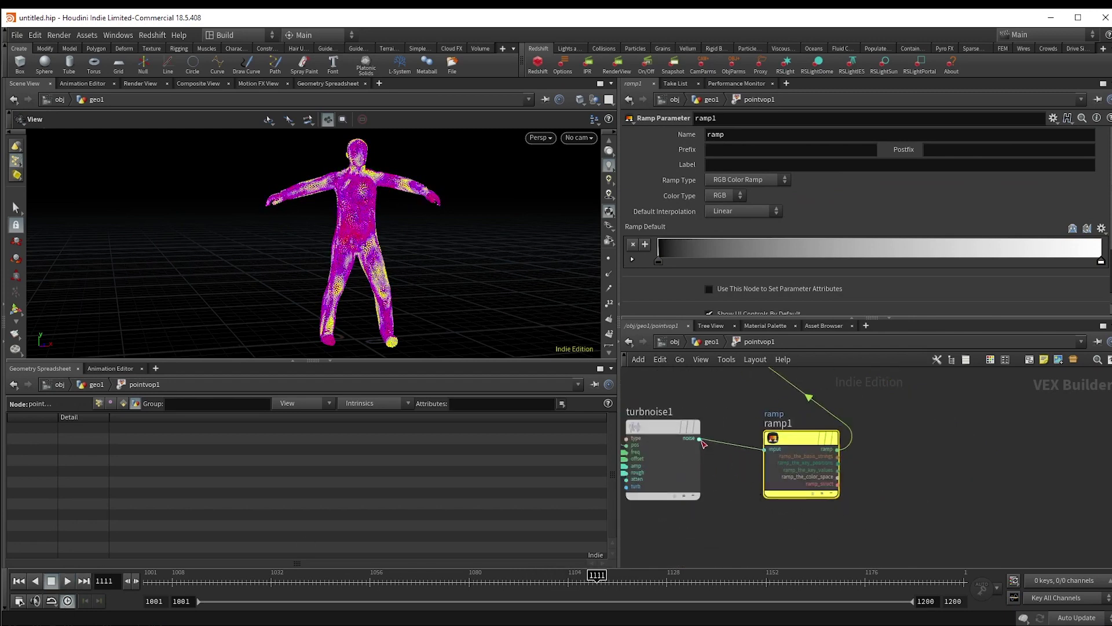
{"action": "left_click", "coordinate": [701, 440]}
{"action": "scroll", "coordinate": [707, 478], "scroll_direction": "down", "scroll_amount": 4}
{"action": "key", "text": "Tab"}
{"action": "type", "text": "fit"}
{"action": "key", "text": "Return"}
{"action": "left_click", "coordinate": [708, 515]}
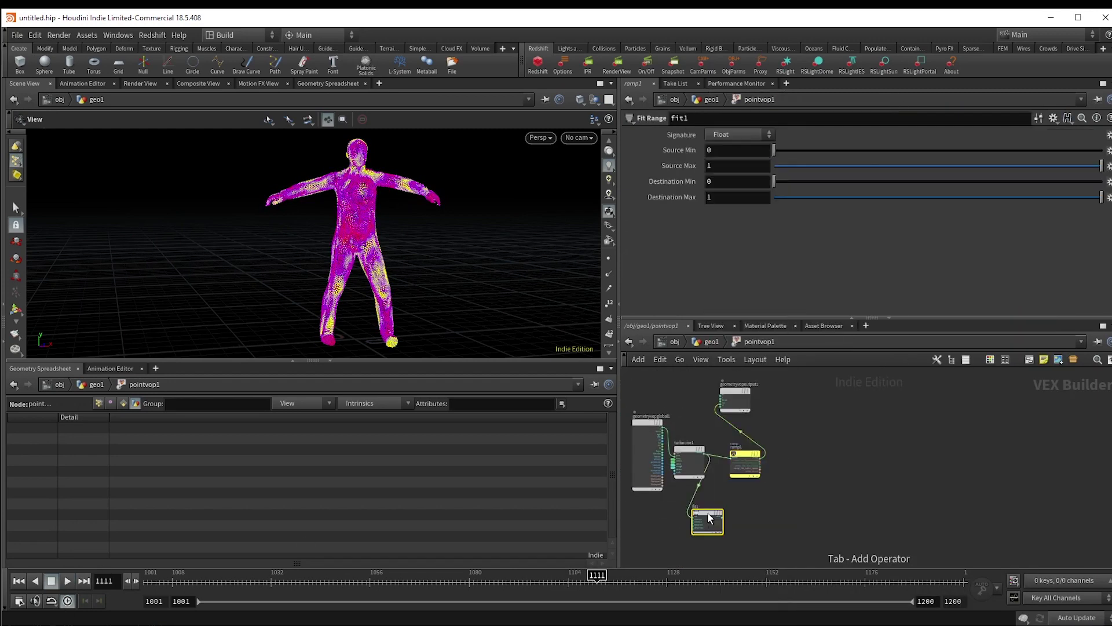
- Set the Fit Range node's Source Min to .5
{"action": "type", "text": "."}
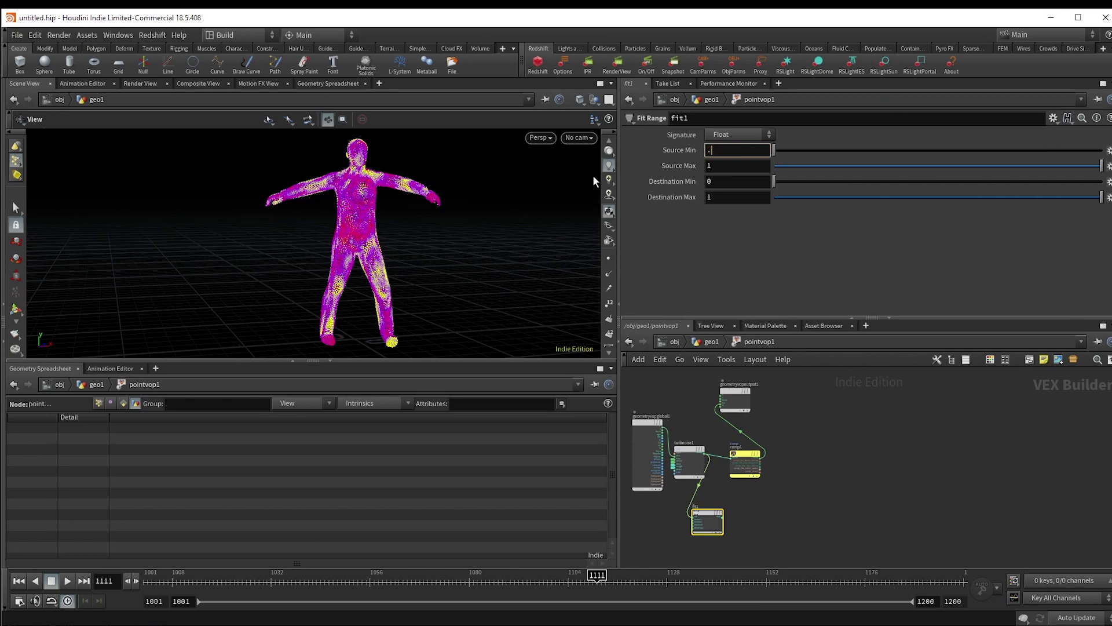
{"action": "type", "text": "5"}
{"action": "key", "text": "Return"}
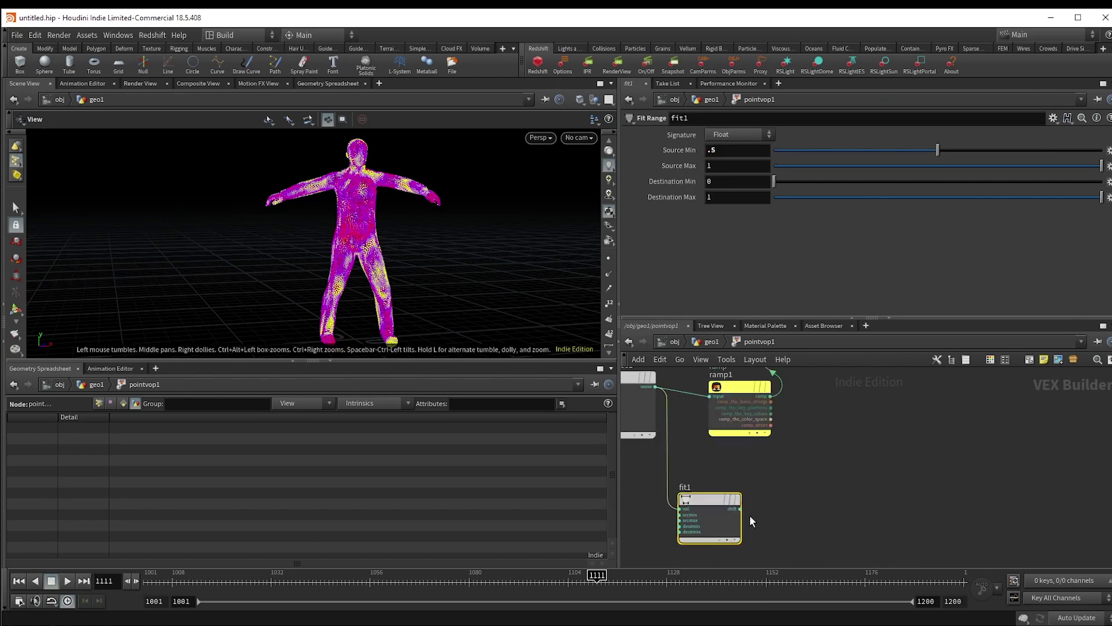
- Add a Bind Export node fed by the Fit Range output and name its parameter disp
{"action": "scroll", "coordinate": [752, 515], "scroll_direction": "up", "scroll_amount": 1}
{"action": "key", "text": "Tab"}
{"action": "type", "text": "bind"}
{"action": "key", "text": "Return"}
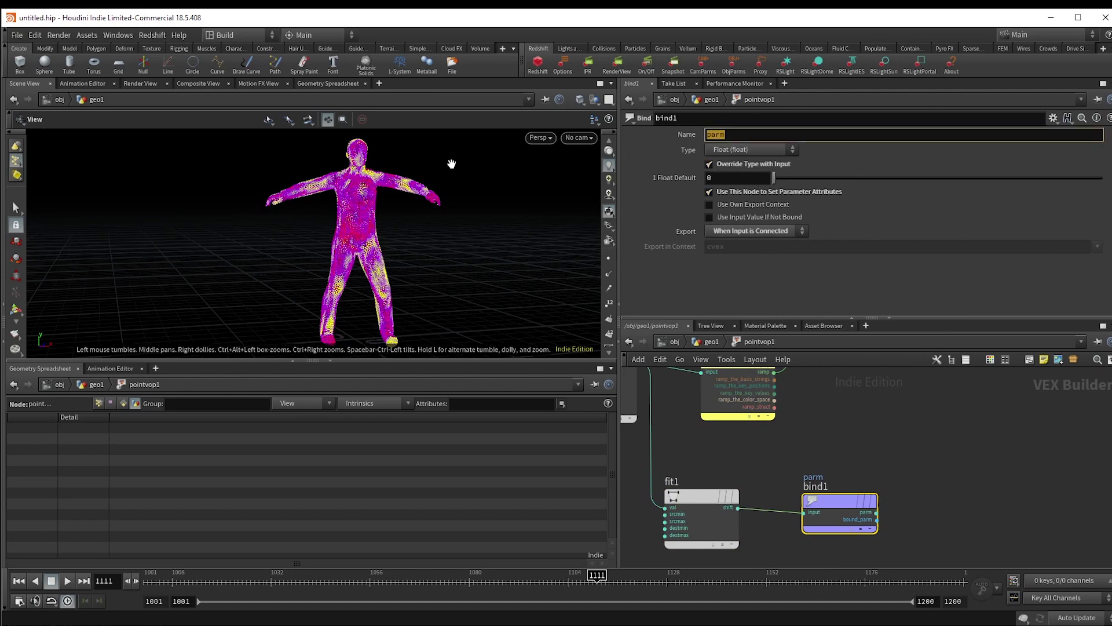
{"action": "key", "text": "Return"}
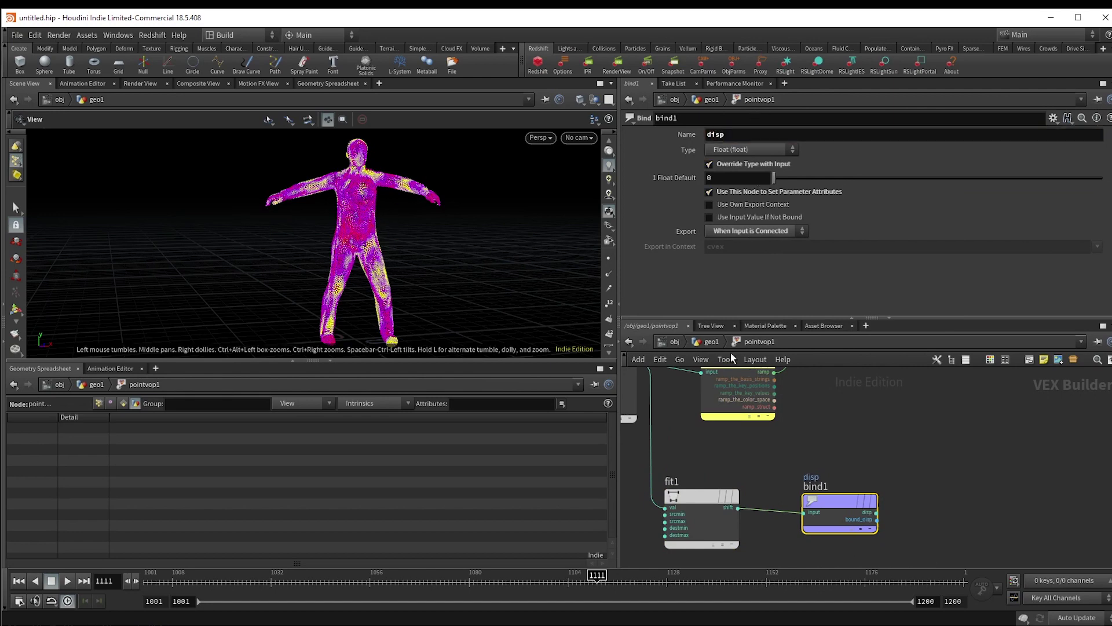
- Back at the geo1 level, add a second Point VOP after pointvop1 and rename it pscale
{"action": "left_click", "coordinate": [708, 341]}
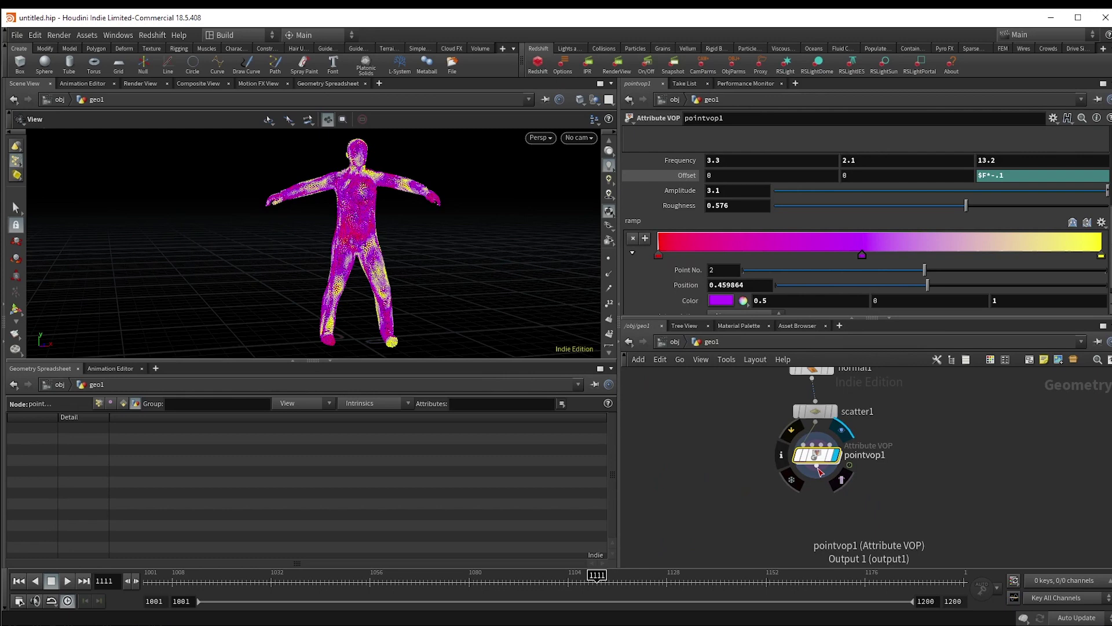
{"action": "left_click_drag", "start_coordinate": [818, 469], "coordinate": [820, 496]}
{"action": "key", "text": "Tab"}
{"action": "type", "text": "pointvop"}
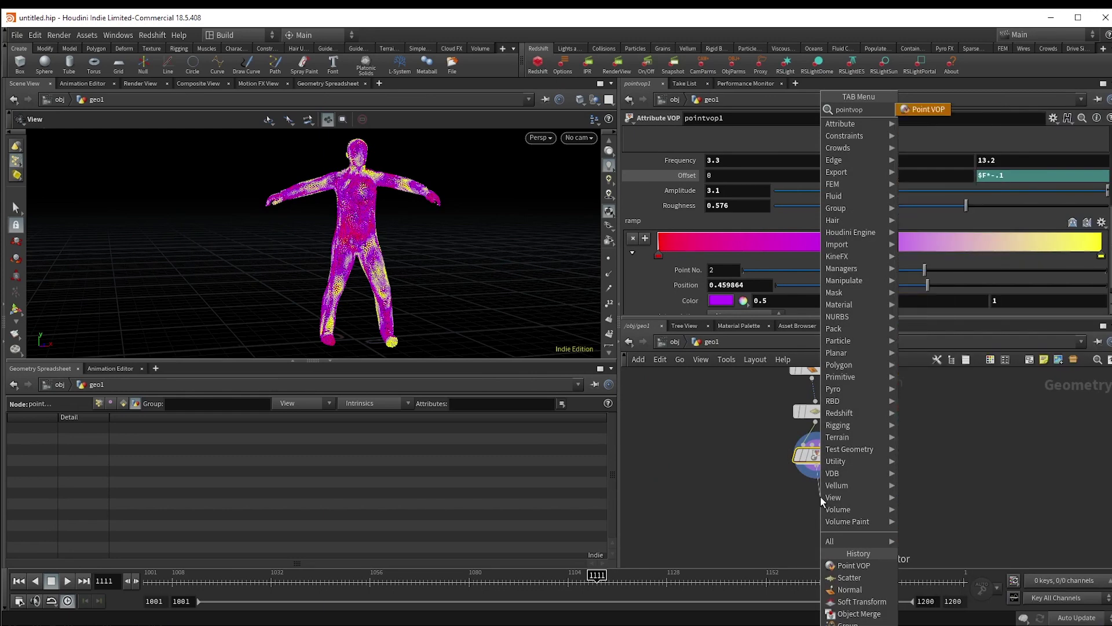
{"action": "key", "text": "Return"}
{"action": "left_click", "coordinate": [820, 496]}
{"action": "double_click", "coordinate": [853, 499]}
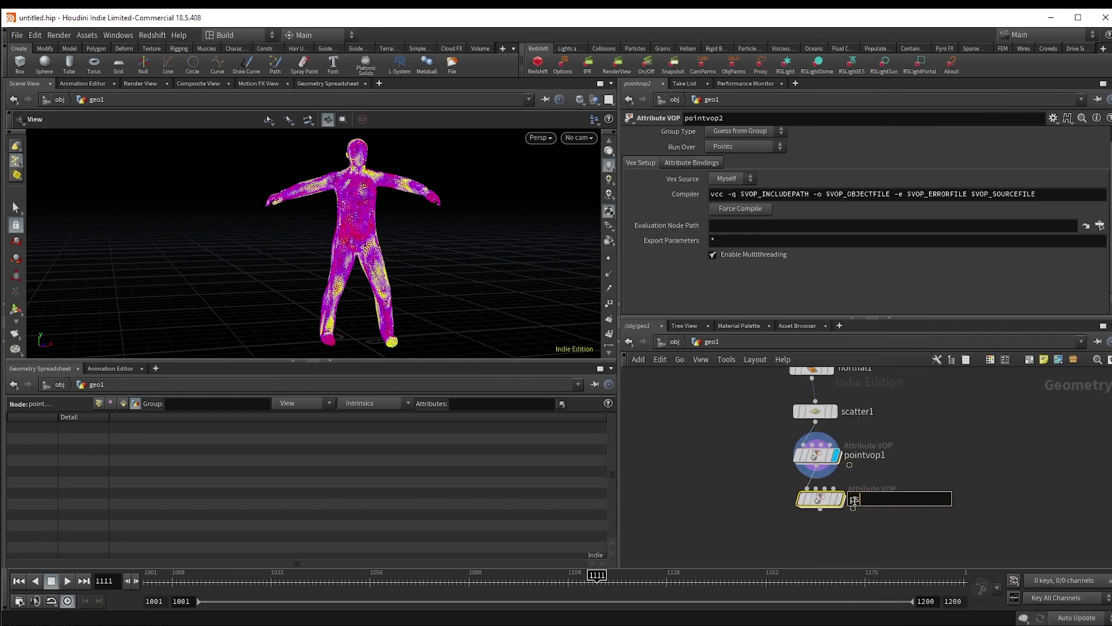
{"action": "type", "text": "pscale"}
{"action": "key", "text": "Return"}
- Inside the pscale VOP, add a Random node with the global ptnum output connected to its pos input
{"action": "double_click", "coordinate": [820, 498]}
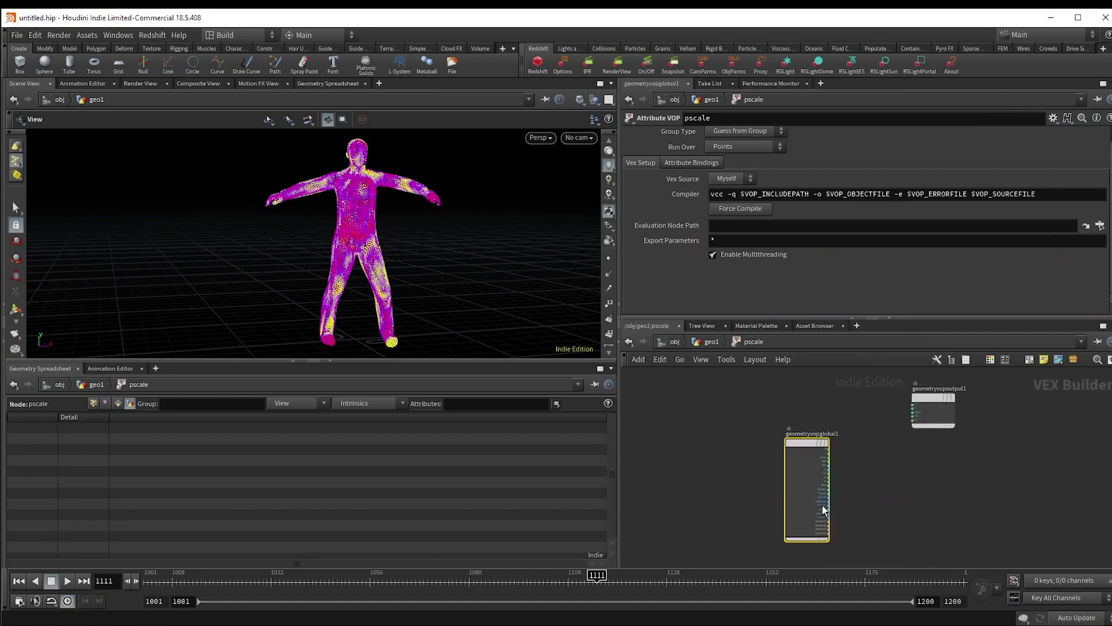
{"action": "middle_click_drag", "start_coordinate": [851, 478], "coordinate": [814, 470]}
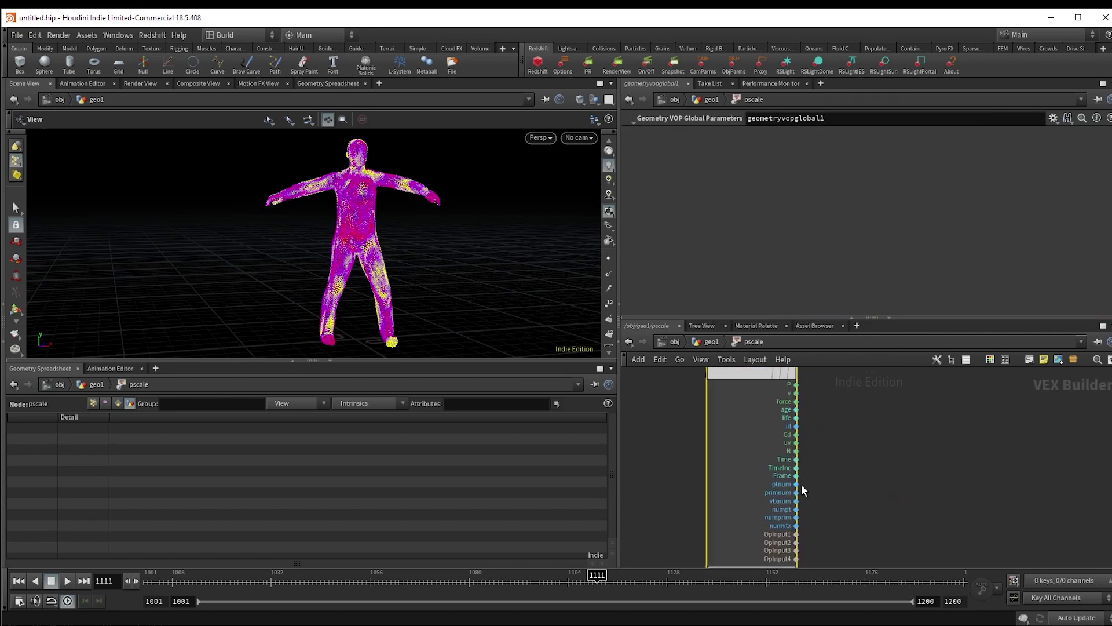
{"action": "left_click", "coordinate": [798, 484]}
{"action": "key", "text": "Tab"}
{"action": "type", "text": "rand"}
{"action": "key", "text": "Return"}
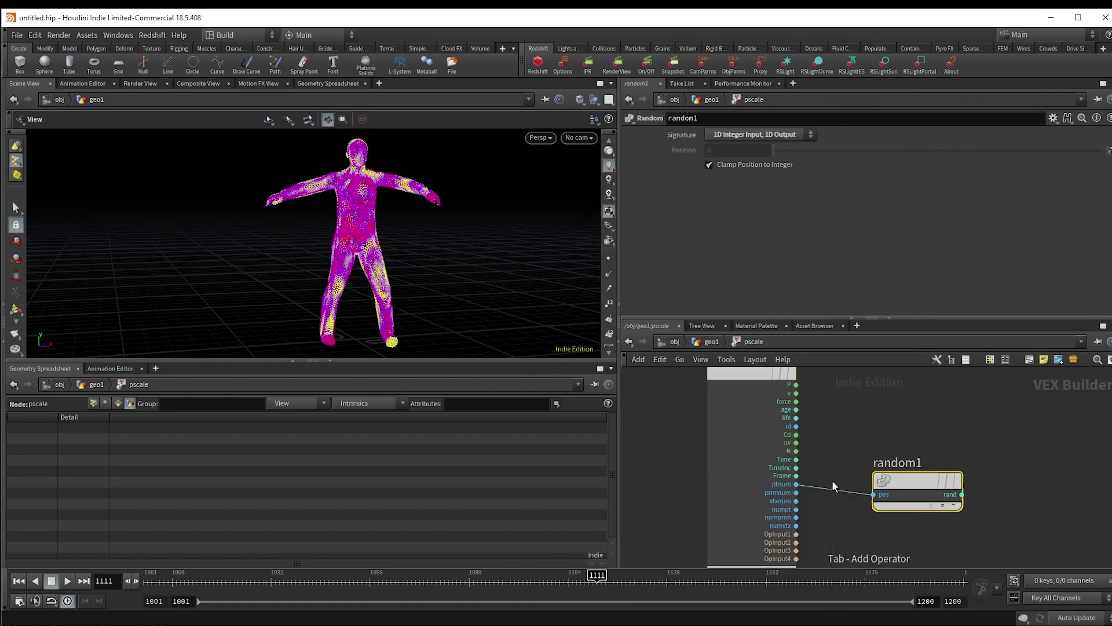
- Add a Ramp Parameter node fed by the Random node and set its Ramp Type to Spline Ramp (float)
{"action": "left_click", "coordinate": [917, 494]}
{"action": "key", "text": "Tab"}
{"action": "type", "text": "rampp"}
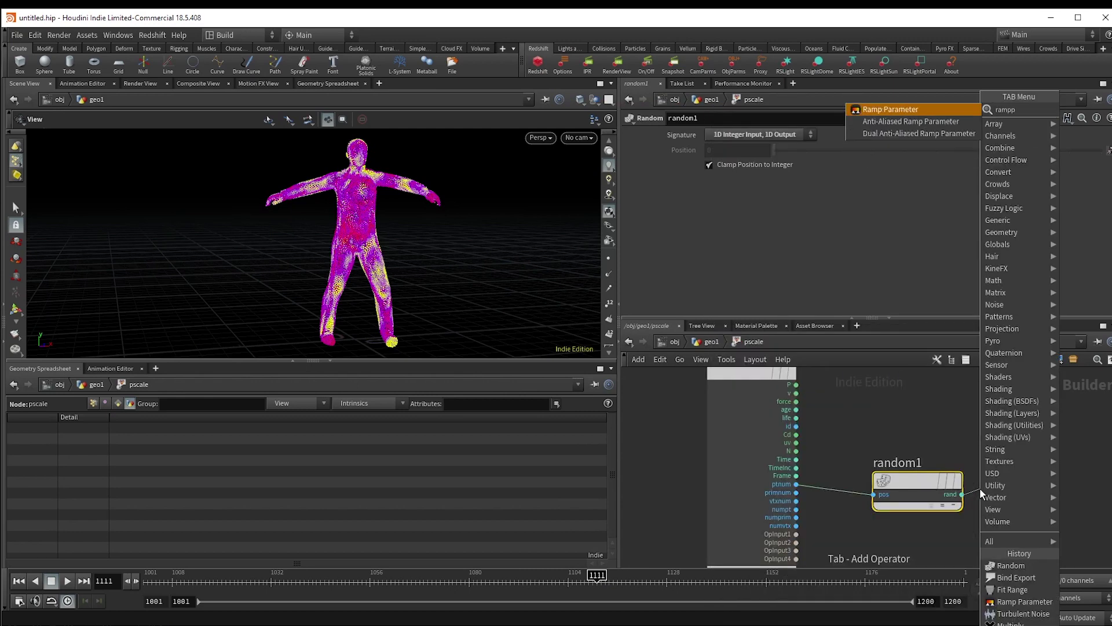
{"action": "key", "text": "Return"}
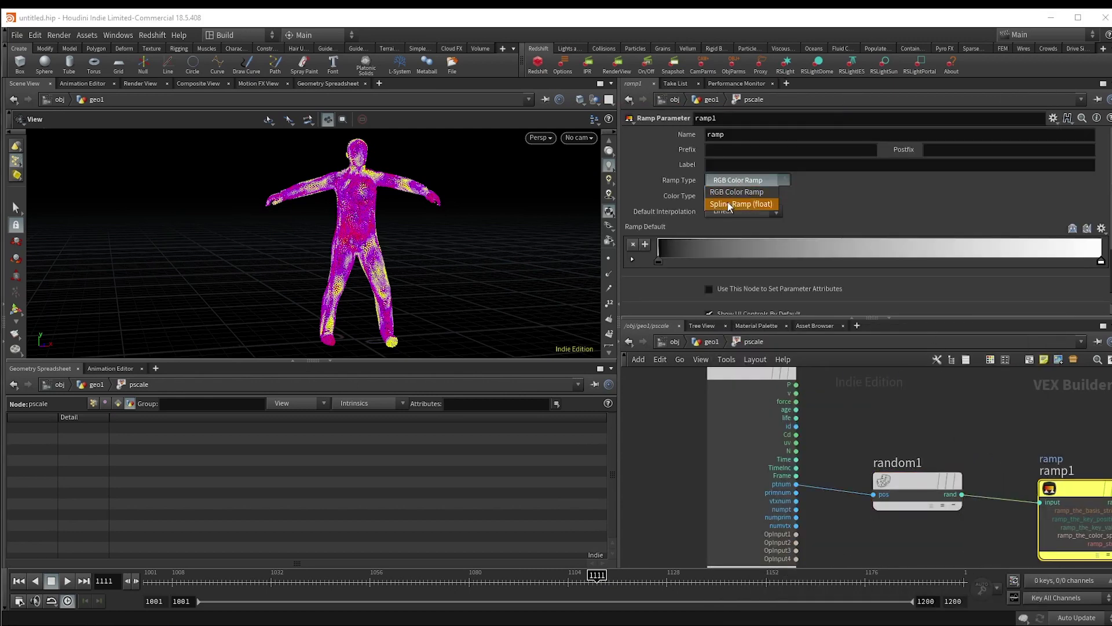
{"action": "left_click", "coordinate": [741, 204]}
- Add a Fit Range node with its val input fed by the spline ramp's output
{"action": "middle_click_drag", "start_coordinate": [1106, 499], "coordinate": [865, 482]}
{"action": "left_click", "coordinate": [863, 487]}
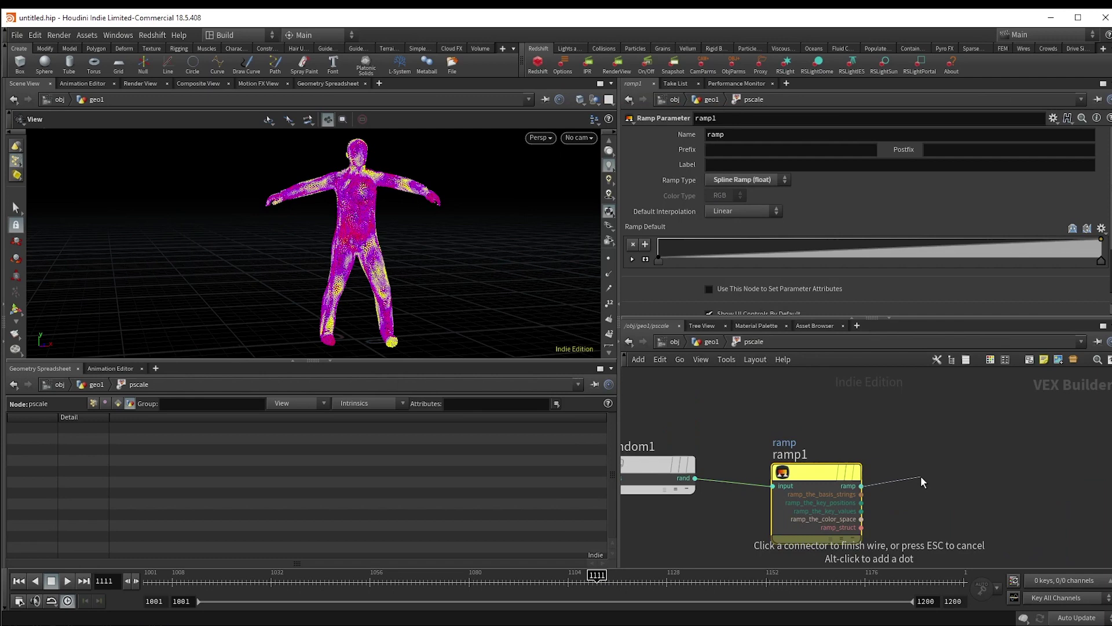
{"action": "key", "text": "Tab"}
{"action": "type", "text": "fit"}
{"action": "key", "text": "Return"}
- Promote the Fit Range node's destmin and destmax inputs to parameters
{"action": "scroll", "coordinate": [937, 490], "scroll_direction": "up", "scroll_amount": 2}
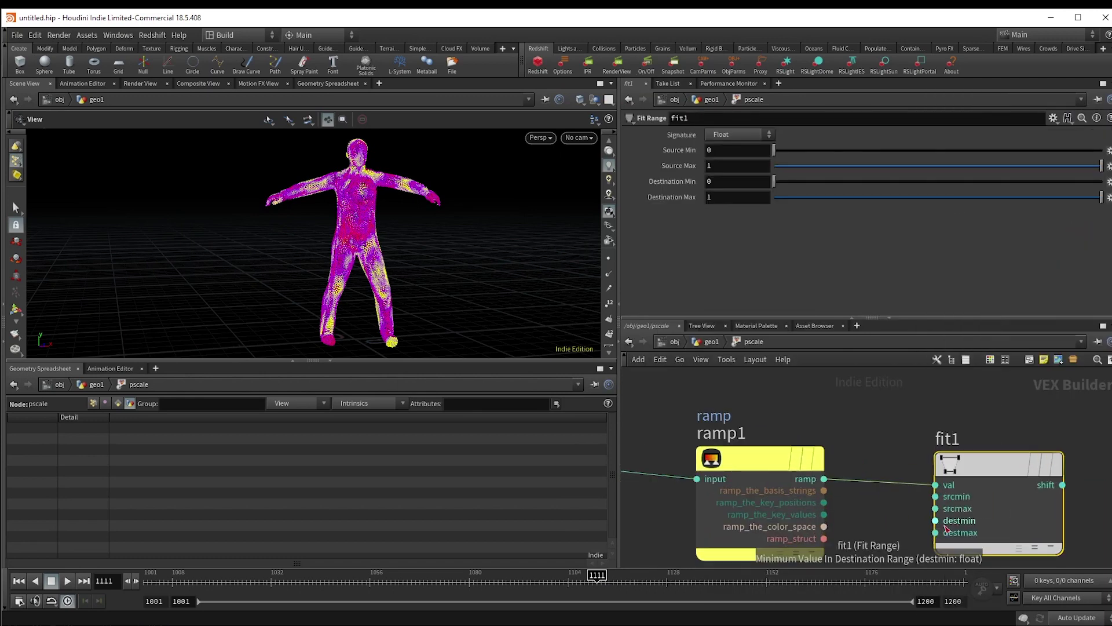
{"action": "right_click", "coordinate": [935, 520]}
{"action": "left_click", "coordinate": [967, 431]}
{"action": "right_click", "coordinate": [936, 533]}
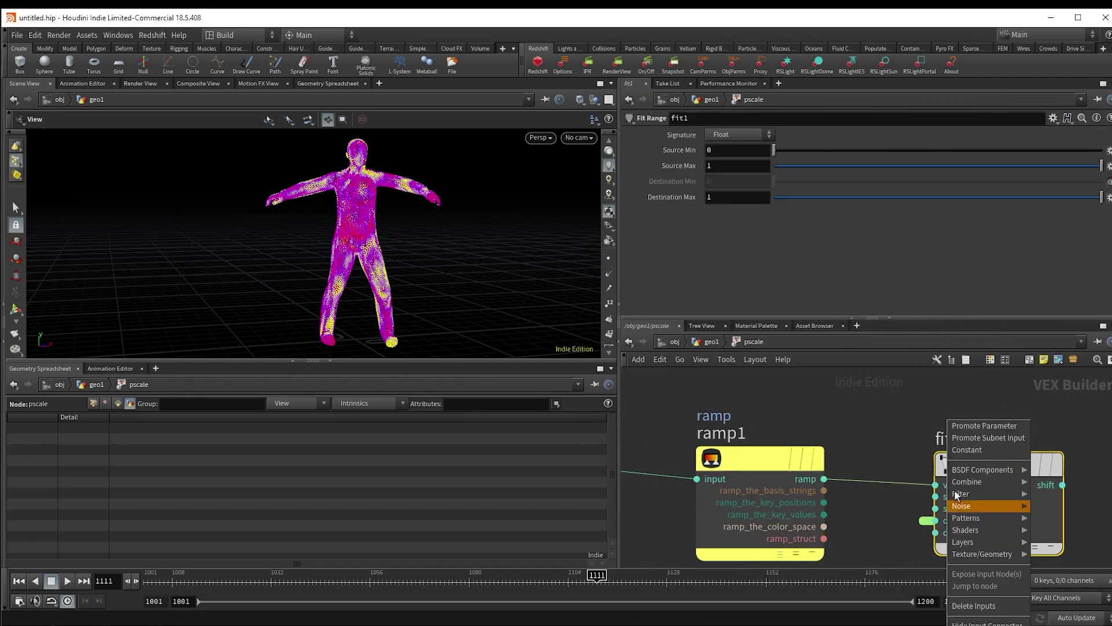
{"action": "left_click", "coordinate": [984, 426]}
- Add a Bind Export node fed by the Fit Range node's shift output in the pscale VOP
{"action": "middle_click_drag", "start_coordinate": [1040, 408], "coordinate": [754, 402]}
{"action": "scroll", "coordinate": [770, 402], "scroll_direction": "down", "scroll_amount": 2}
{"action": "left_click", "coordinate": [766, 457]}
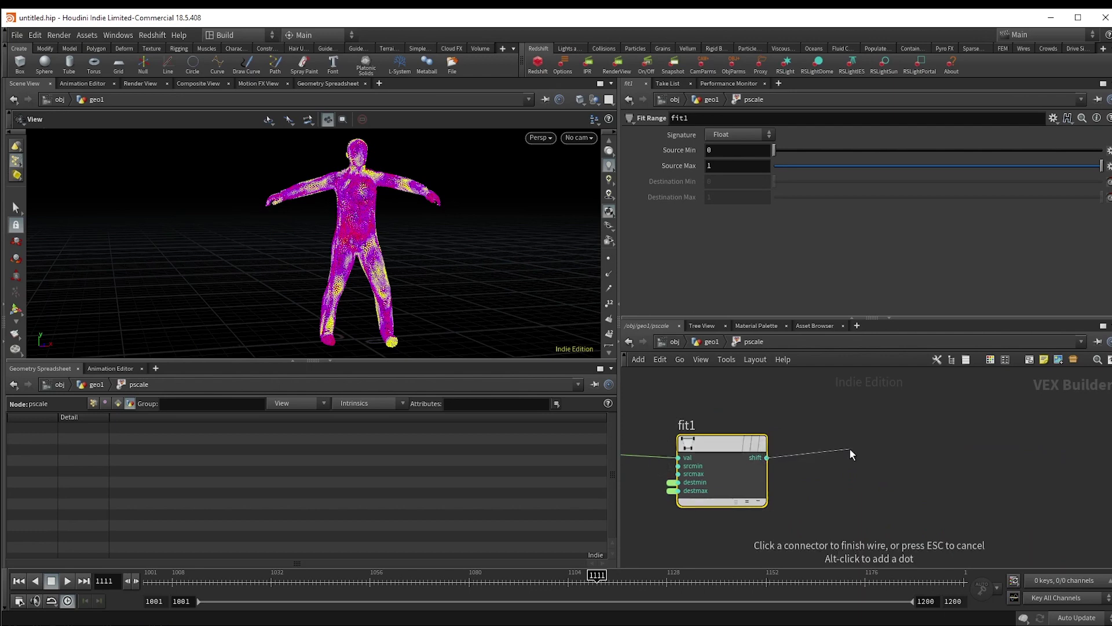
{"action": "key", "text": "Tab"}
{"action": "type", "text": "bind"}
{"action": "key", "text": "Return"}
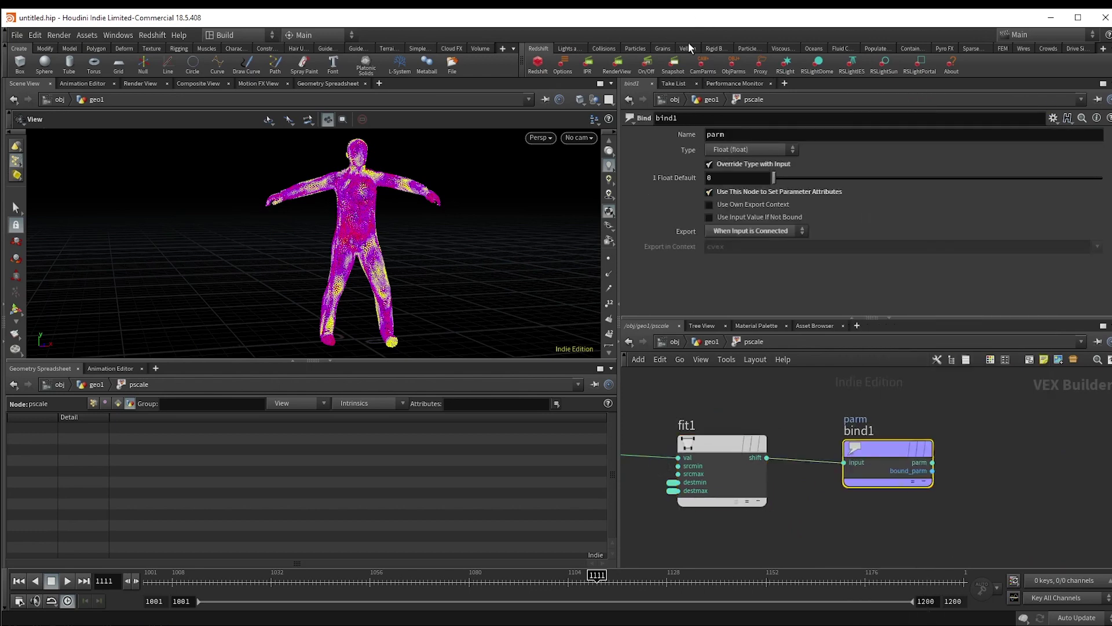
- Name the Bind Export node's exported attribute pscale
{"action": "double_click", "coordinate": [732, 139]}
{"action": "type", "text": "pscale"}
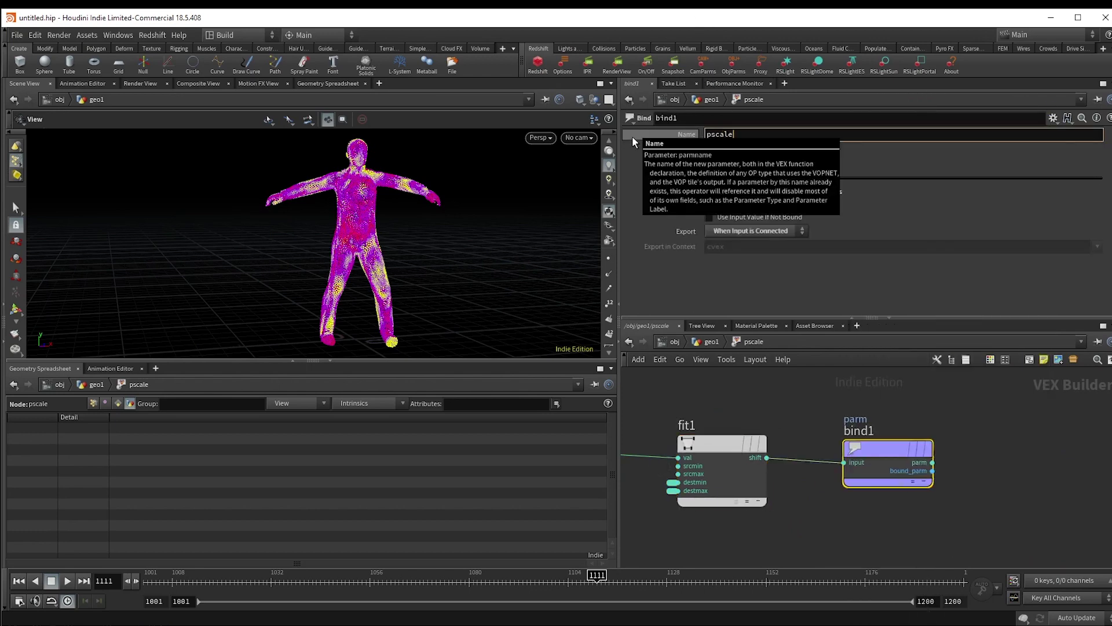
{"action": "key", "text": "Return"}
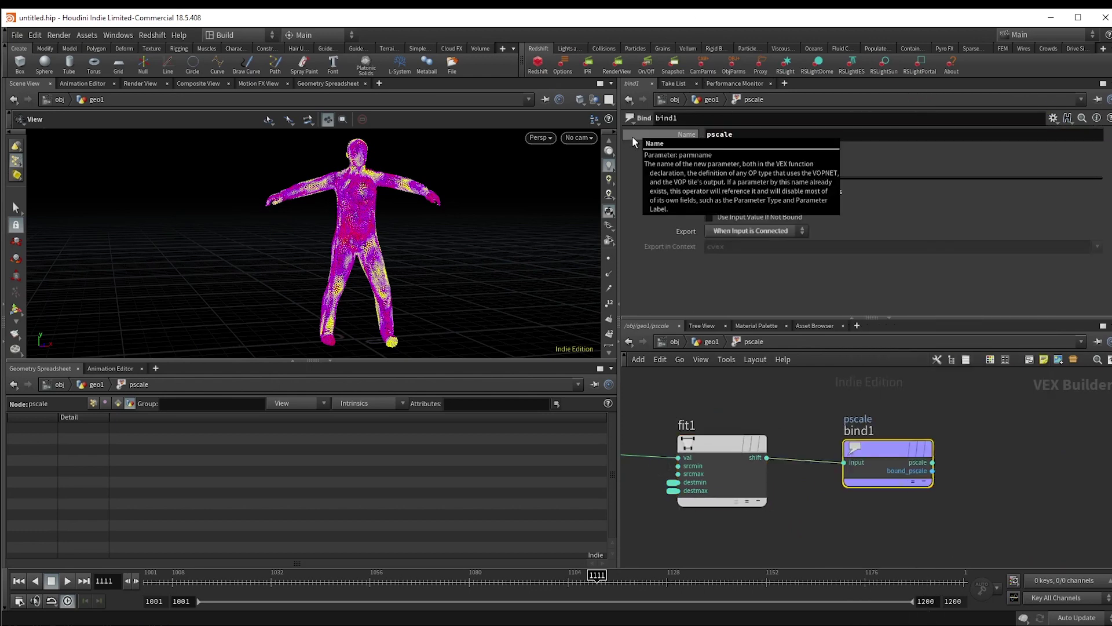
- Return to the geo1 network and add a Sphere node with its Primitive Type set to Polygon
{"action": "left_click", "coordinate": [708, 344]}
{"action": "key", "text": "Tab"}
{"action": "type", "text": "sph"}
{"action": "key", "text": "Return"}
{"action": "left_click", "coordinate": [642, 416]}
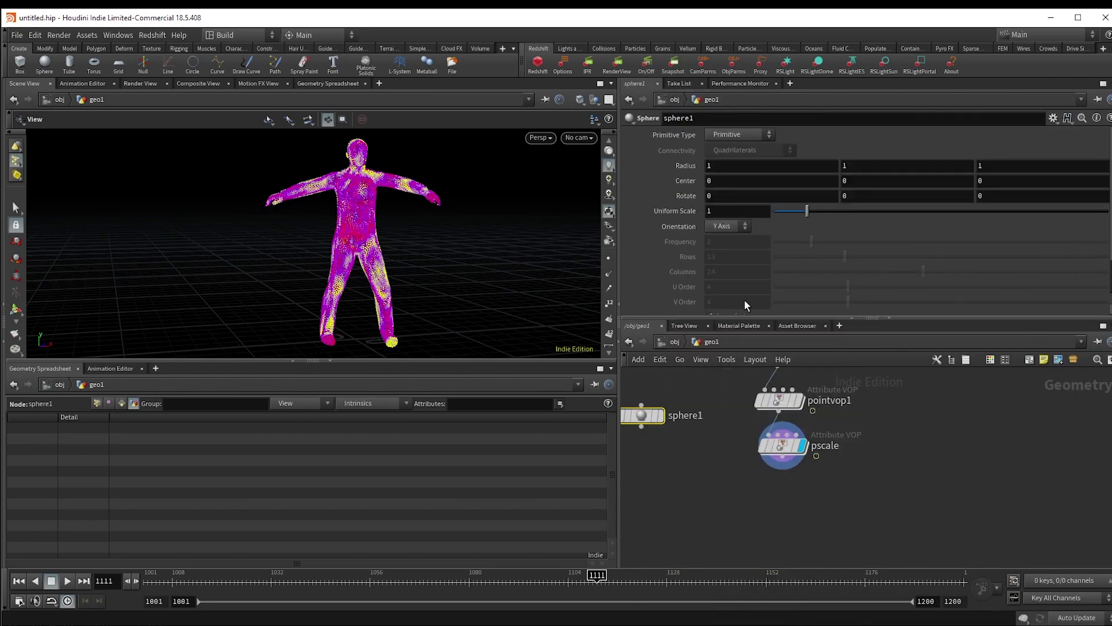
{"action": "left_click", "coordinate": [749, 134]}
{"action": "left_click", "coordinate": [734, 164]}
{"action": "left_click_drag", "start_coordinate": [994, 185], "coordinate": [906, 193]}
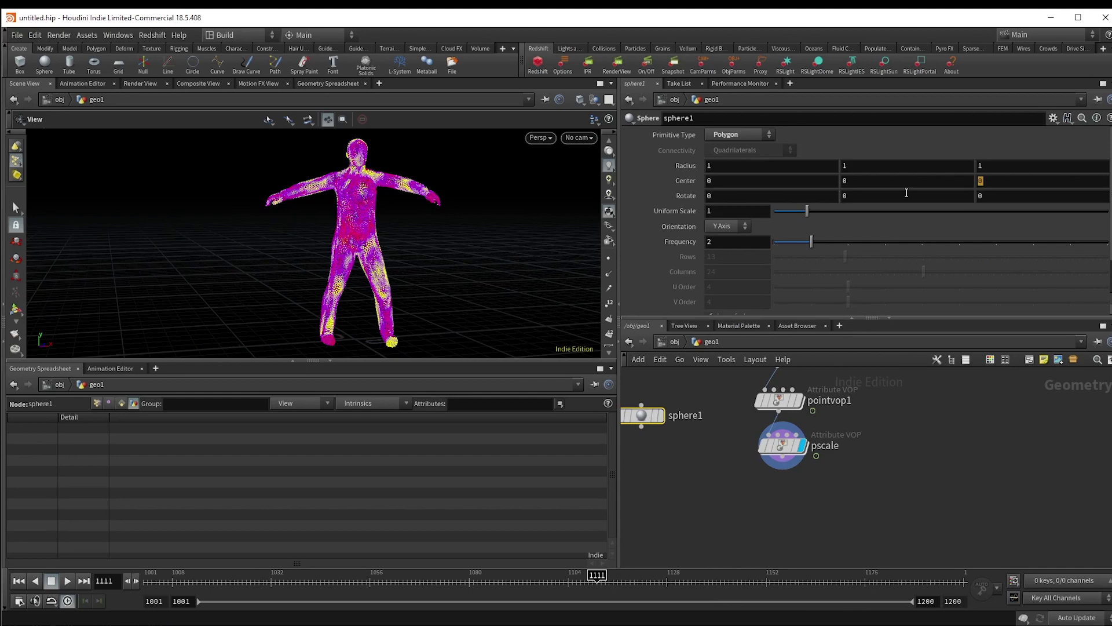
{"action": "type", "text": "1"}
- Add a Pack node fed by the sphere
{"action": "left_click", "coordinate": [641, 426]}
{"action": "key", "text": "Tab"}
{"action": "type", "text": "pa"}
{"action": "key", "text": "Return"}
{"action": "left_click", "coordinate": [641, 445]}
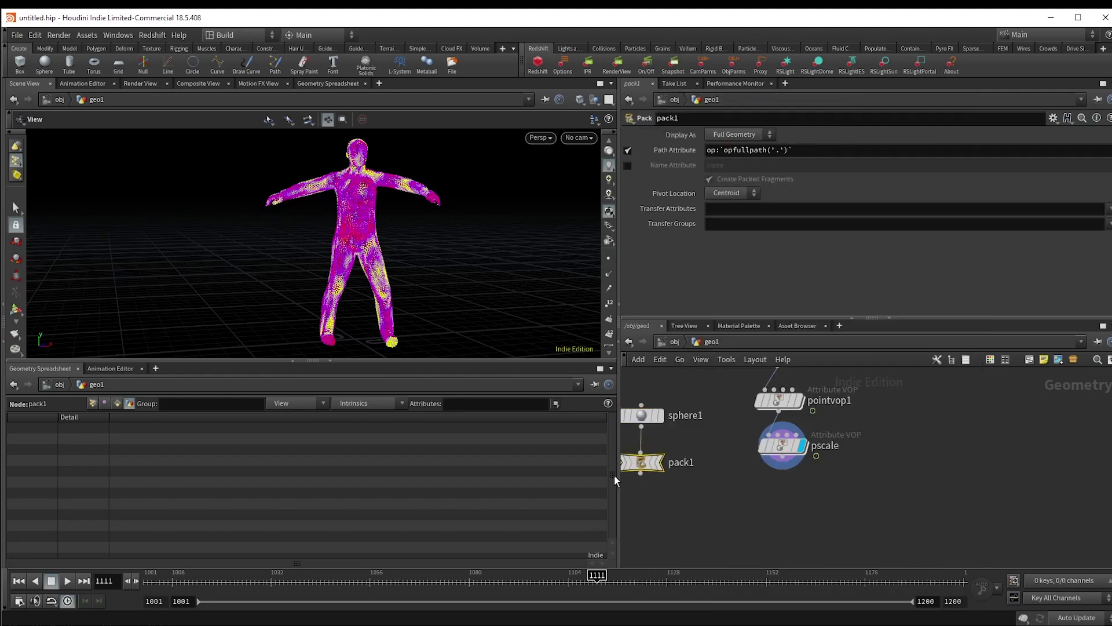
- Add a displayed Copy to Points node that copies the packed sphere onto the points from the pscale VOP
{"action": "key", "text": "Tab"}
{"action": "type", "text": "ctp"}
{"action": "key", "text": "Return"}
{"action": "left_click", "coordinate": [645, 497]}
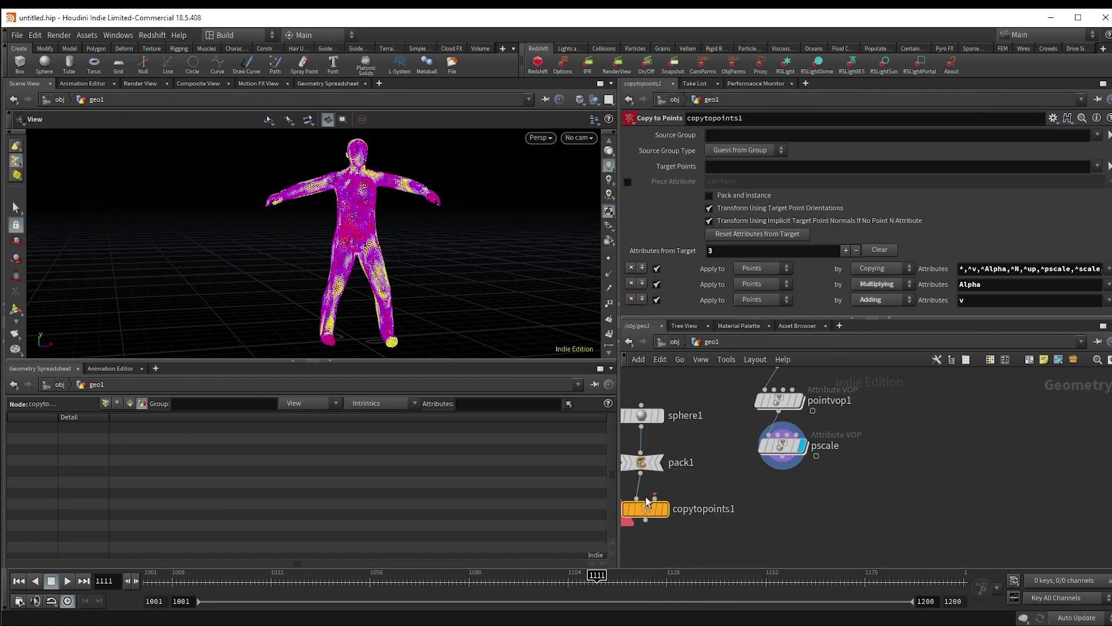
{"action": "left_click", "coordinate": [782, 457]}
{"action": "left_click", "coordinate": [669, 514]}
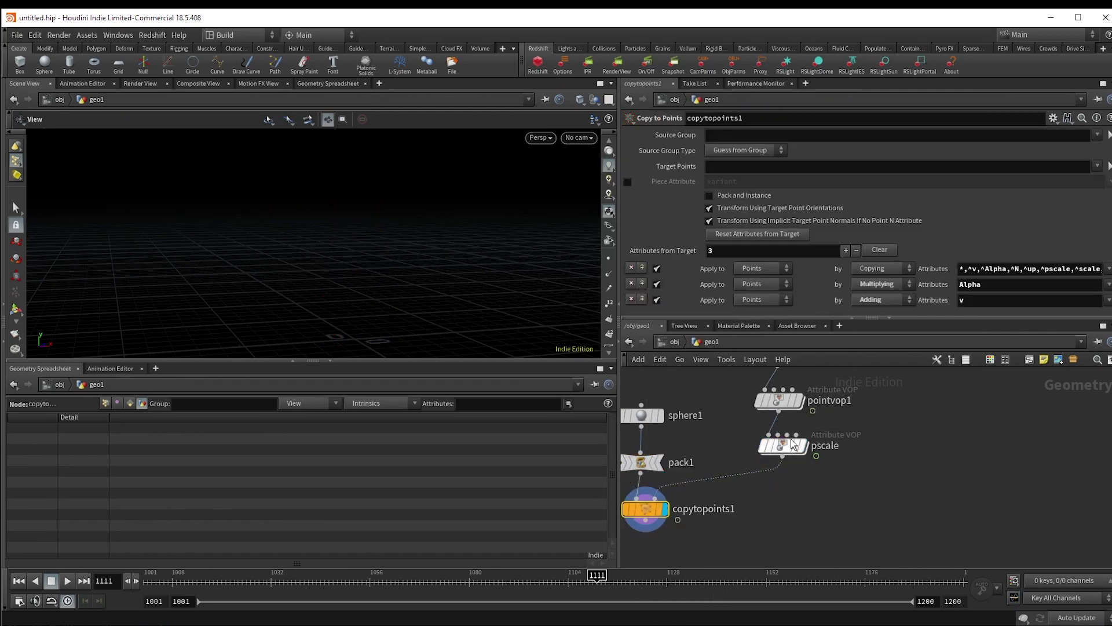
- Add a pscale ramp point at about position 0.26 with value 0.8, and raise the ramp's last point to 1
{"action": "left_click", "coordinate": [779, 450]}
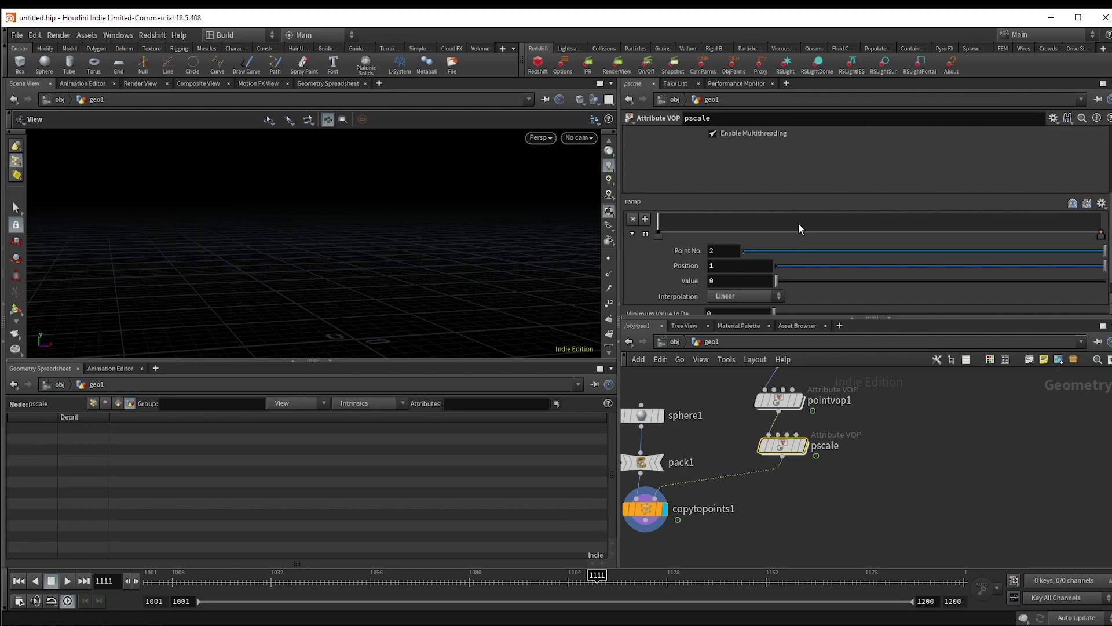
{"action": "left_click", "coordinate": [775, 217]}
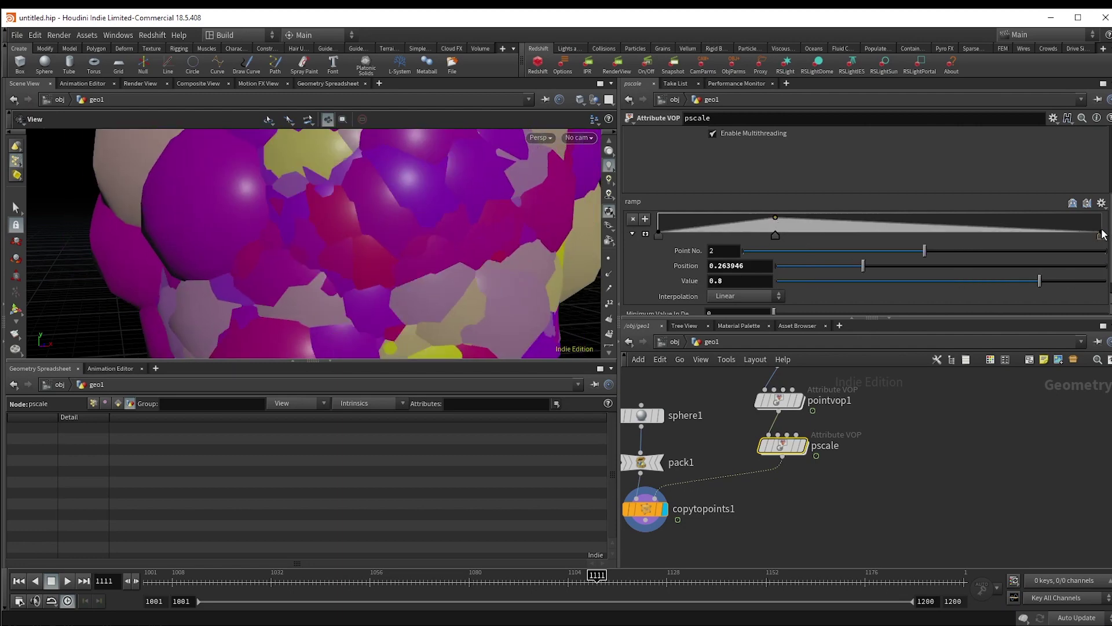
{"action": "left_click_drag", "start_coordinate": [1101, 233], "coordinate": [1104, 211]}
- Set the pscale VOP's minimum destination value to 0.007 and its maximum to 0.016
{"action": "left_click_drag", "start_coordinate": [476, 235], "coordinate": [516, 238]}
{"action": "scroll", "coordinate": [882, 291], "scroll_direction": "down", "scroll_amount": 2}
{"action": "left_click_drag", "start_coordinate": [796, 307], "coordinate": [798, 307]}
{"action": "left_click", "coordinate": [776, 292]}
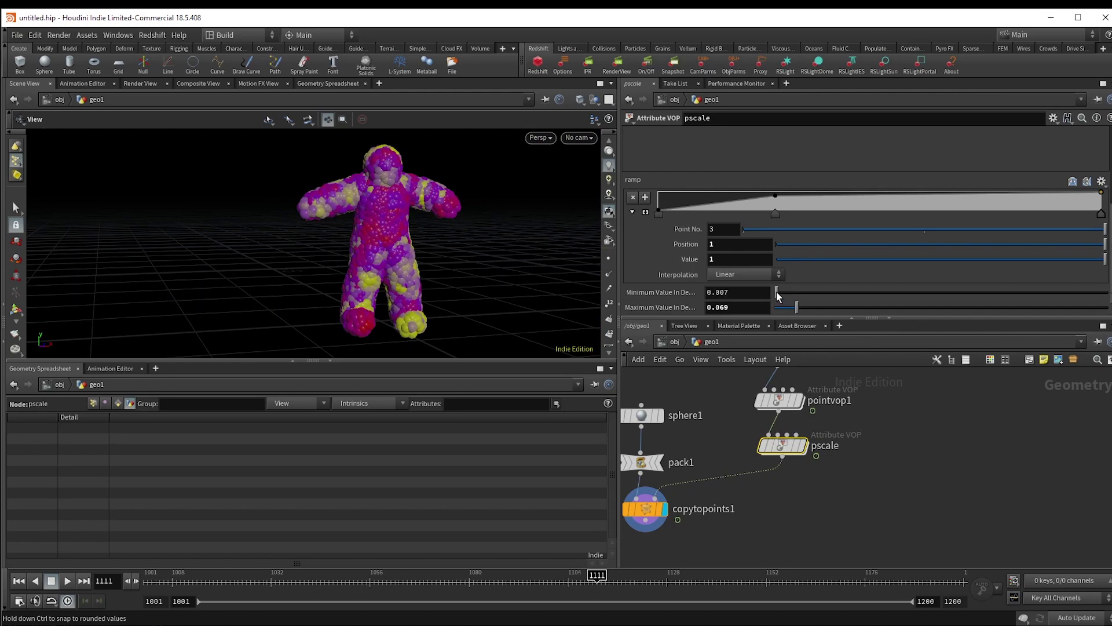
{"action": "left_click", "coordinate": [781, 305]}
{"action": "left_click", "coordinate": [780, 303]}
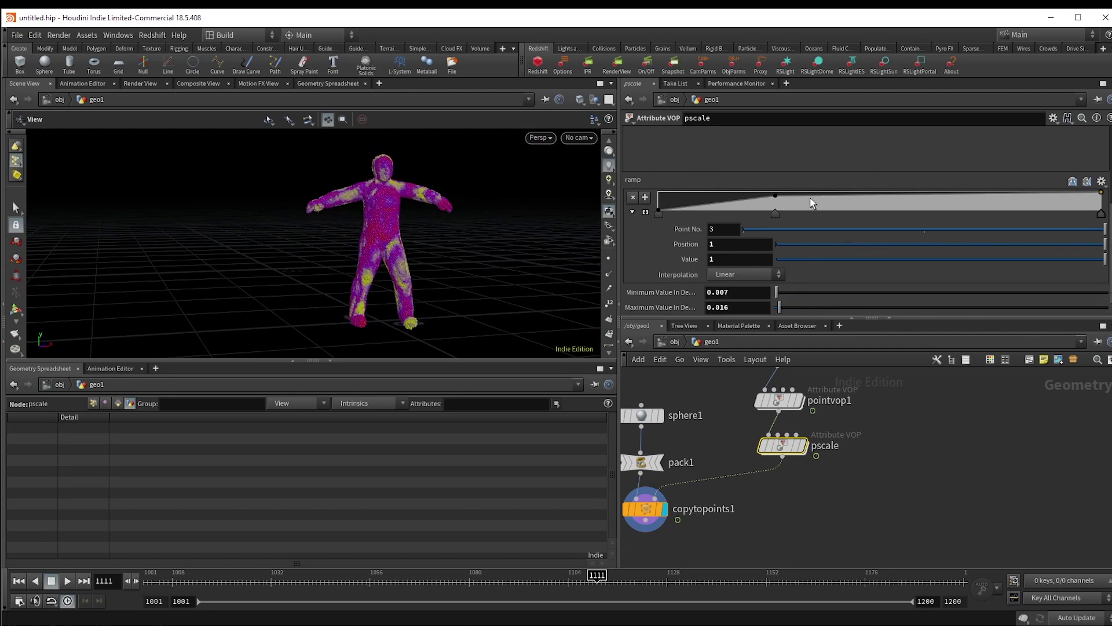
- Move the pscale ramp's middle point to about position 0.92 and value 0.27
{"action": "left_click_drag", "start_coordinate": [776, 216], "coordinate": [1055, 203]}
{"action": "right_click_drag", "start_coordinate": [393, 223], "coordinate": [477, 241]}
{"action": "left_click_drag", "start_coordinate": [477, 241], "coordinate": [489, 266]}
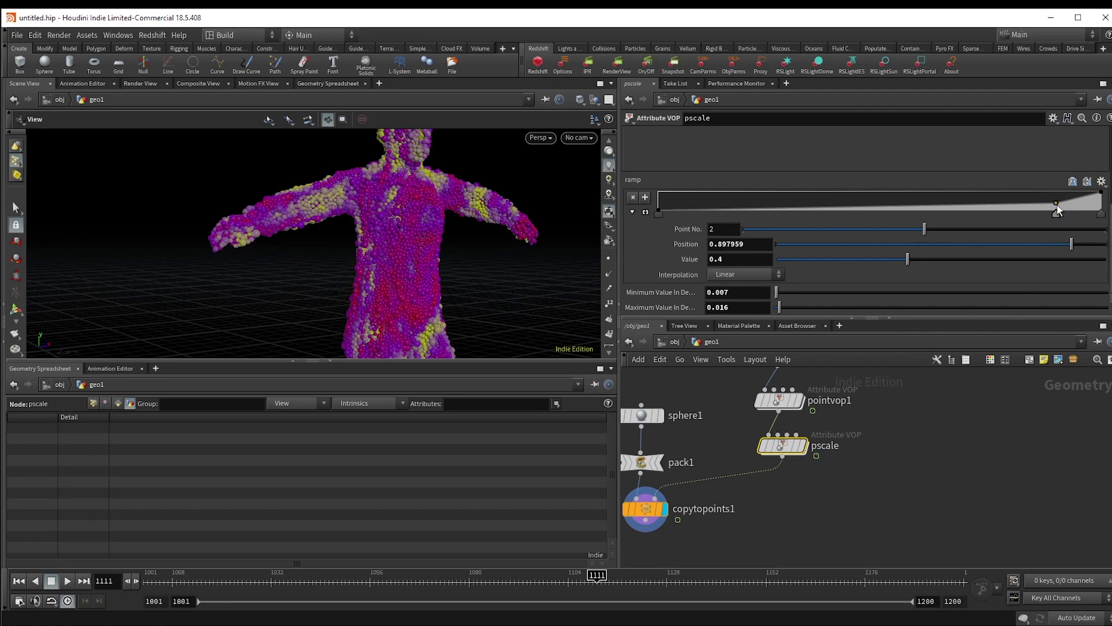
{"action": "left_click_drag", "start_coordinate": [1058, 205], "coordinate": [1066, 208]}
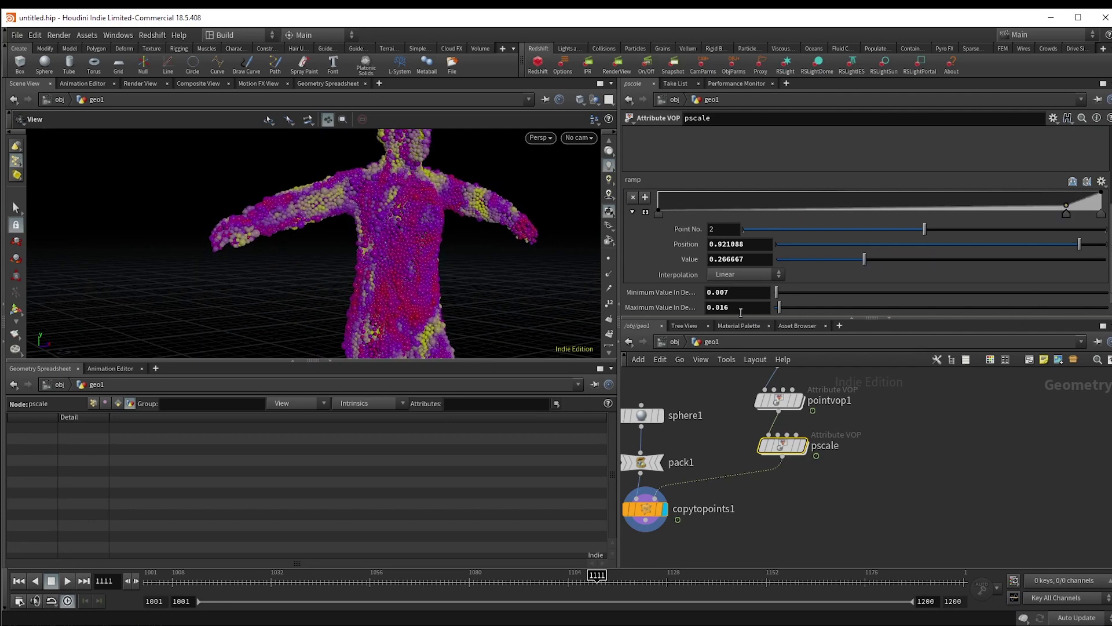
- Move the Copy to Points node directly beneath the pscale VOP in the network
{"action": "scroll", "coordinate": [459, 236], "scroll_direction": "down", "scroll_amount": 5}
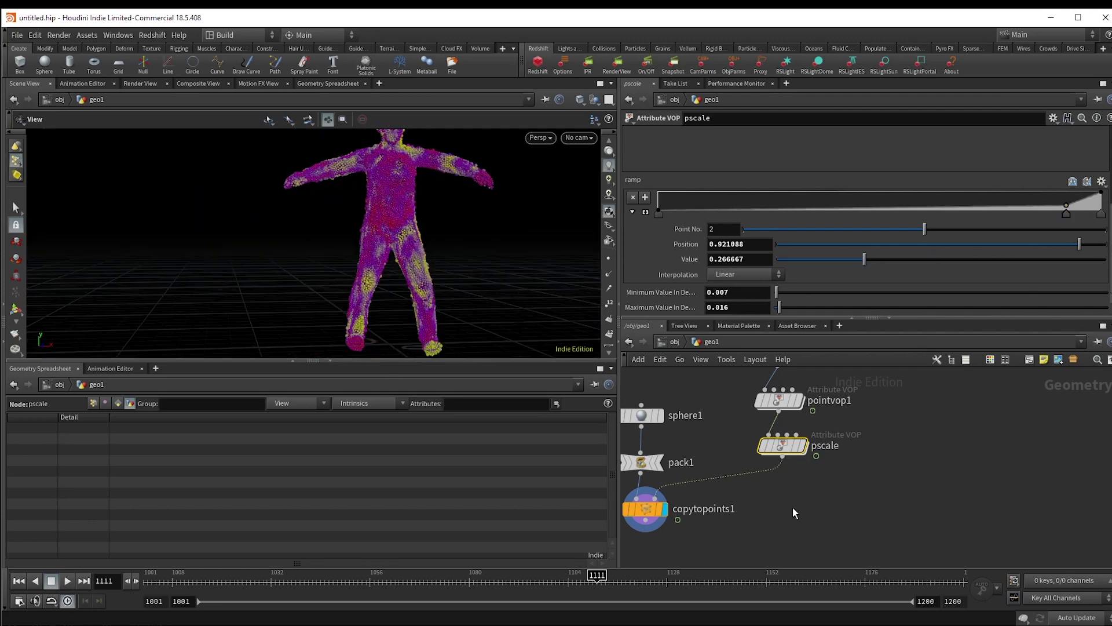
{"action": "scroll", "coordinate": [767, 507], "scroll_direction": "down", "scroll_amount": 3}
{"action": "left_click_drag", "start_coordinate": [682, 509], "coordinate": [773, 509]}
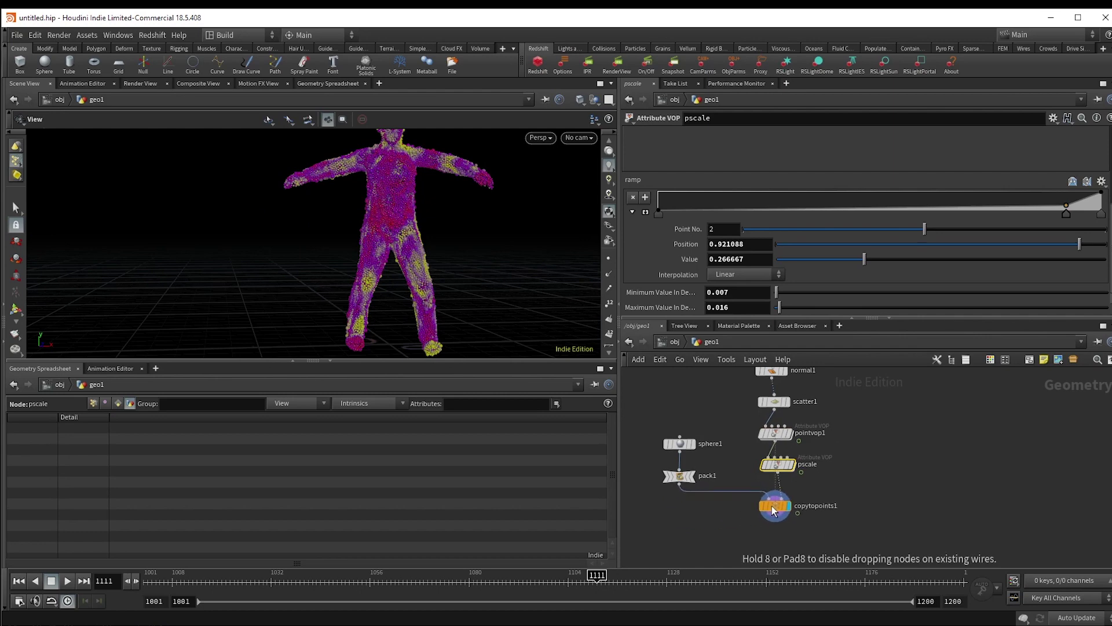
- Add a Point Deform node fed by the Copy to Points output and begin wiring its Rest Point Lattice input
{"action": "key", "text": "Tab"}
{"action": "type", "text": "point"}
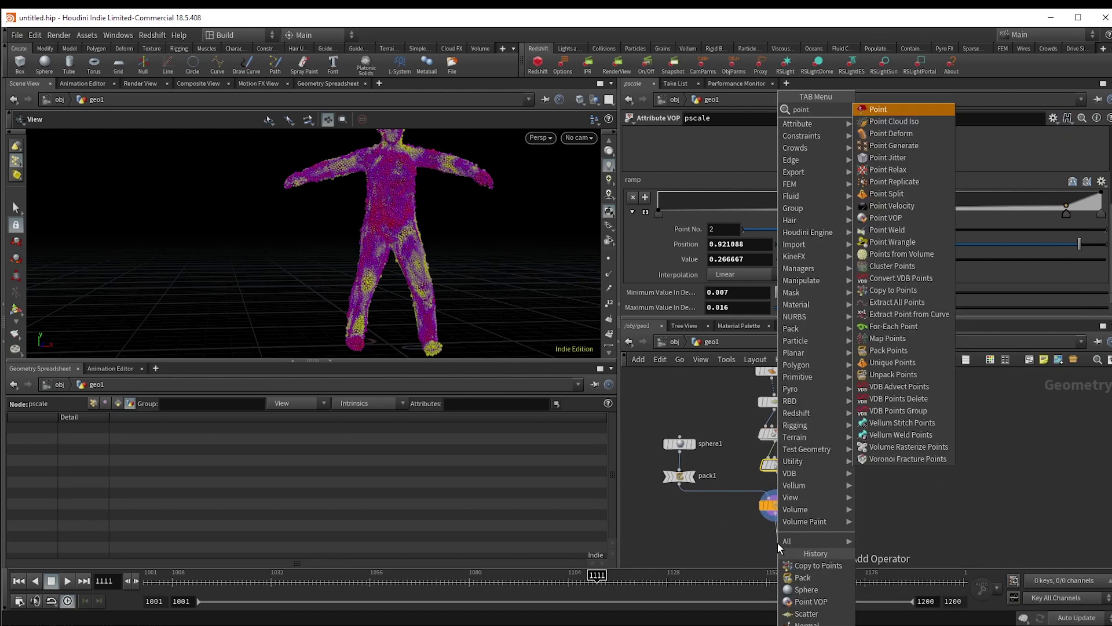
{"action": "type", "text": " de"}
{"action": "key", "text": "Return"}
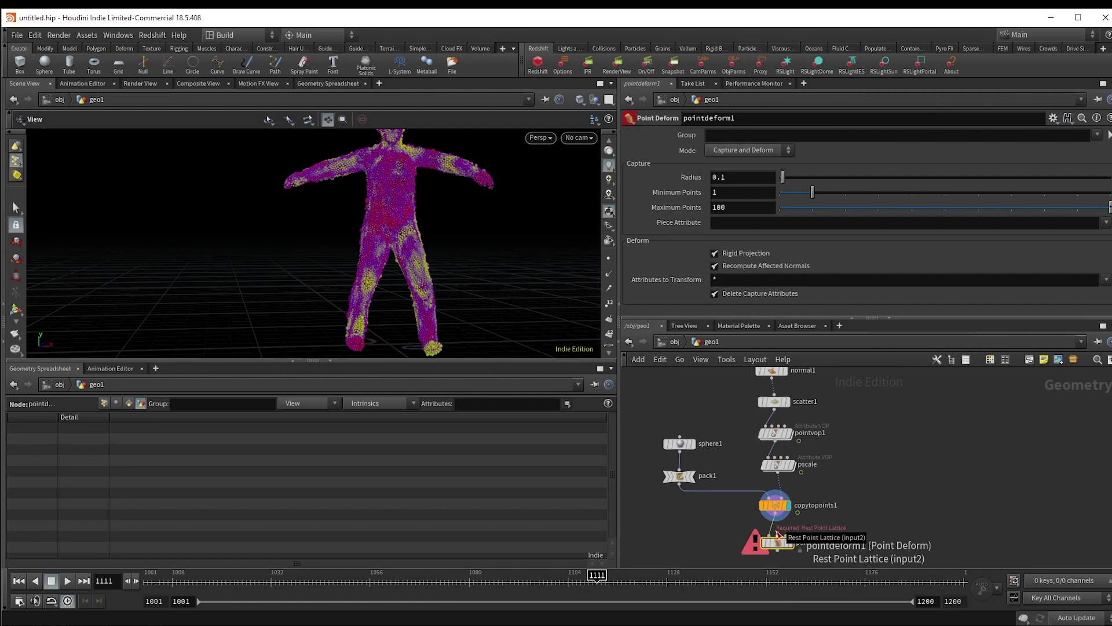
{"action": "left_click", "coordinate": [776, 534]}
- Wire object_merge2 into the Point Deform node's Deformed Point Lattice input and display the node
{"action": "middle_click_drag", "start_coordinate": [819, 532], "coordinate": [818, 423]}
{"action": "scroll", "coordinate": [811, 435], "scroll_direction": "up", "scroll_amount": 1}
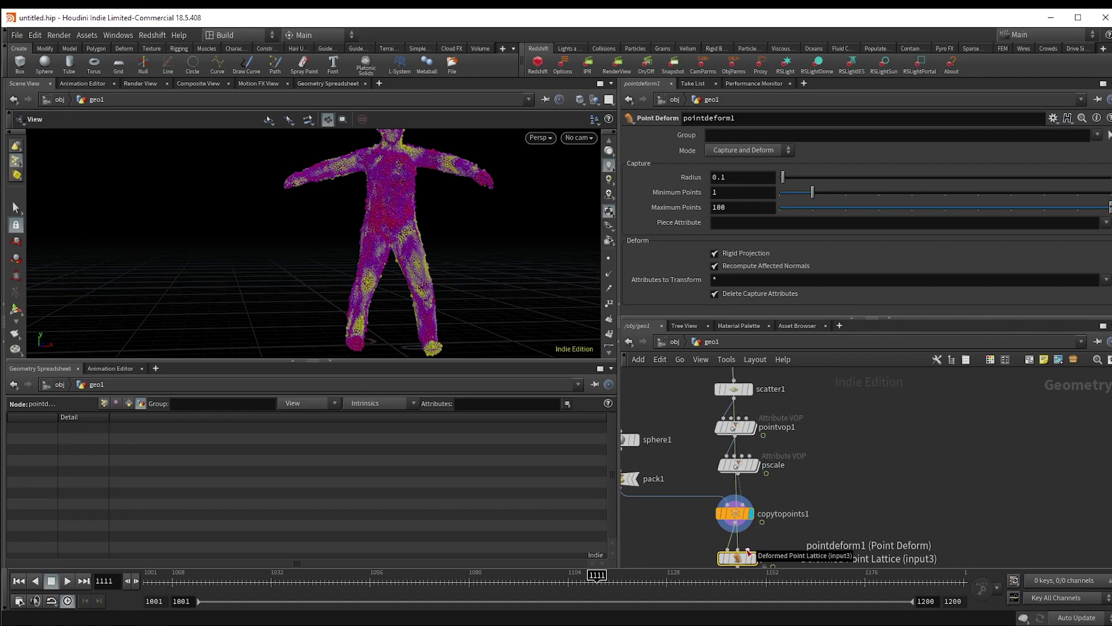
{"action": "scroll", "coordinate": [748, 550], "scroll_direction": "down", "scroll_amount": 4}
{"action": "middle_click_drag", "start_coordinate": [807, 501], "coordinate": [814, 444]}
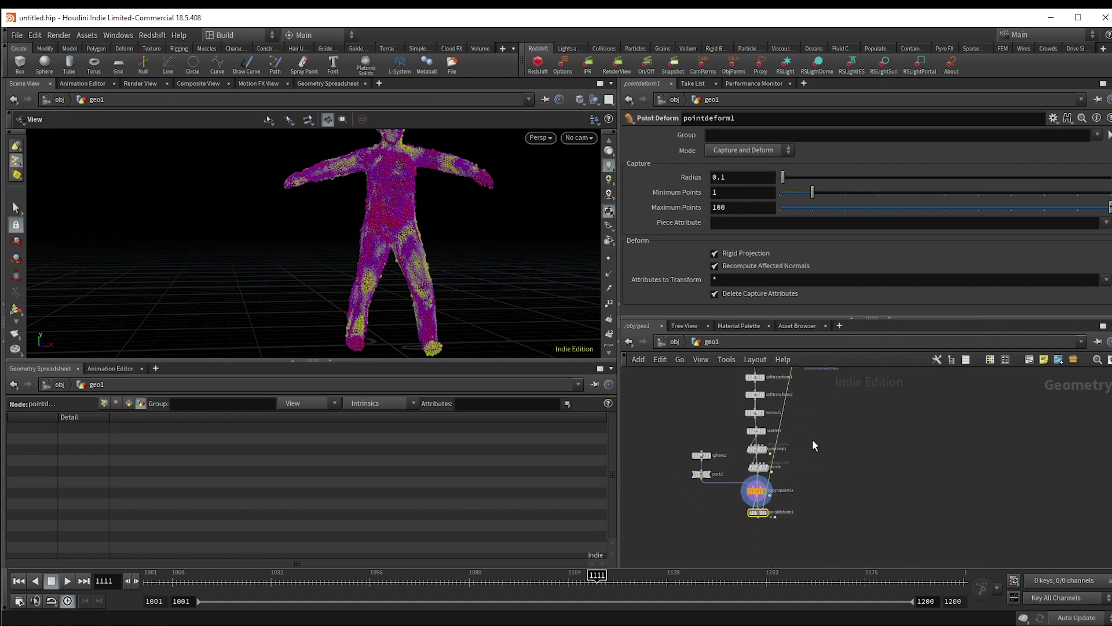
{"action": "scroll", "coordinate": [766, 514], "scroll_direction": "up", "scroll_amount": 4}
{"action": "left_click", "coordinate": [765, 511]}
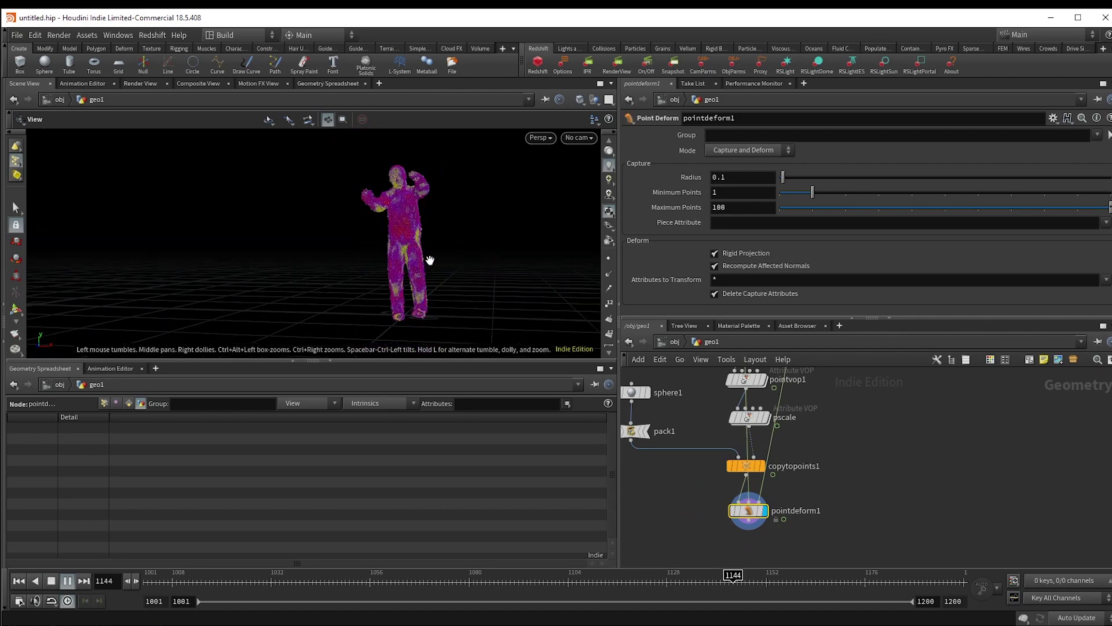
- Review the playback of the point-deformed character from another angle, stop it and return to frame 1001
{"action": "left_click_drag", "start_coordinate": [429, 260], "coordinate": [457, 275]}
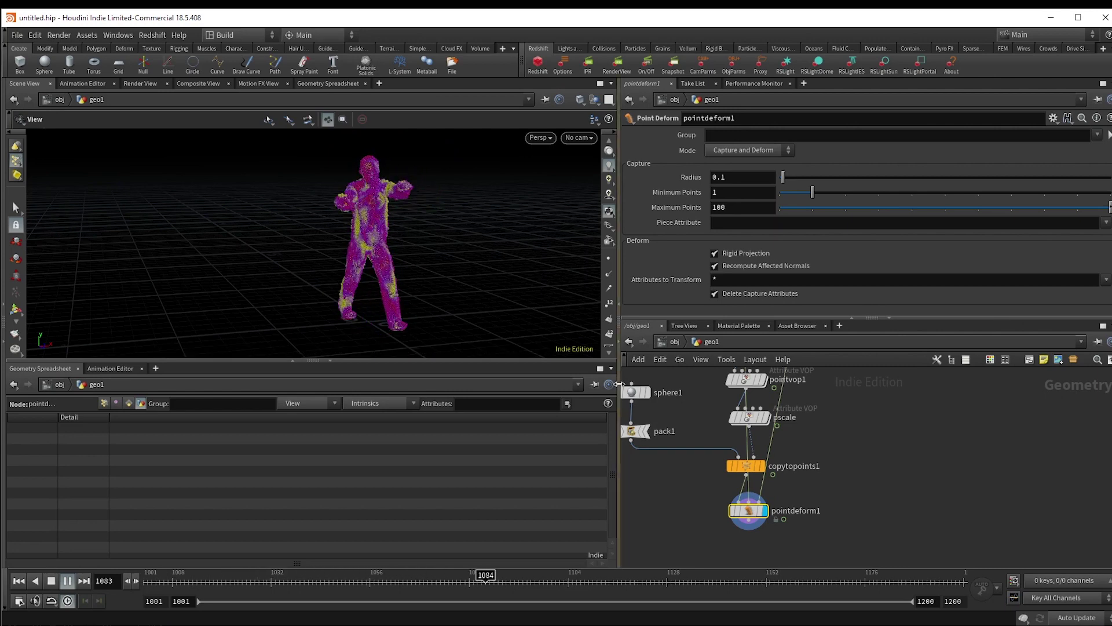
{"action": "middle_click_drag", "start_coordinate": [870, 399], "coordinate": [884, 543]}
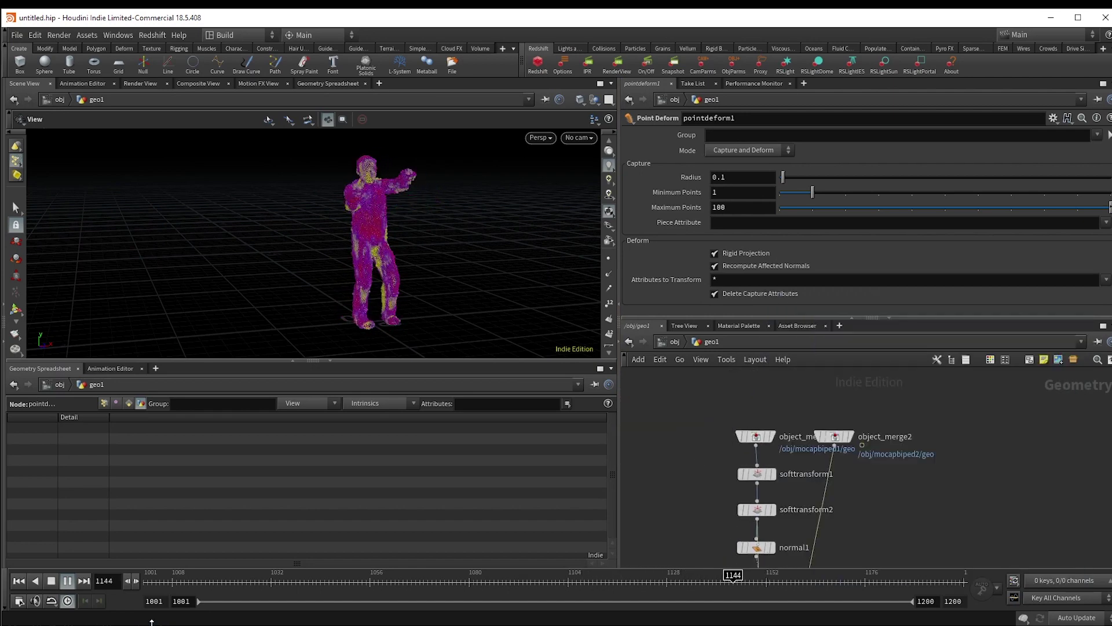
{"action": "left_click", "coordinate": [67, 580]}
{"action": "left_click", "coordinate": [19, 581]}
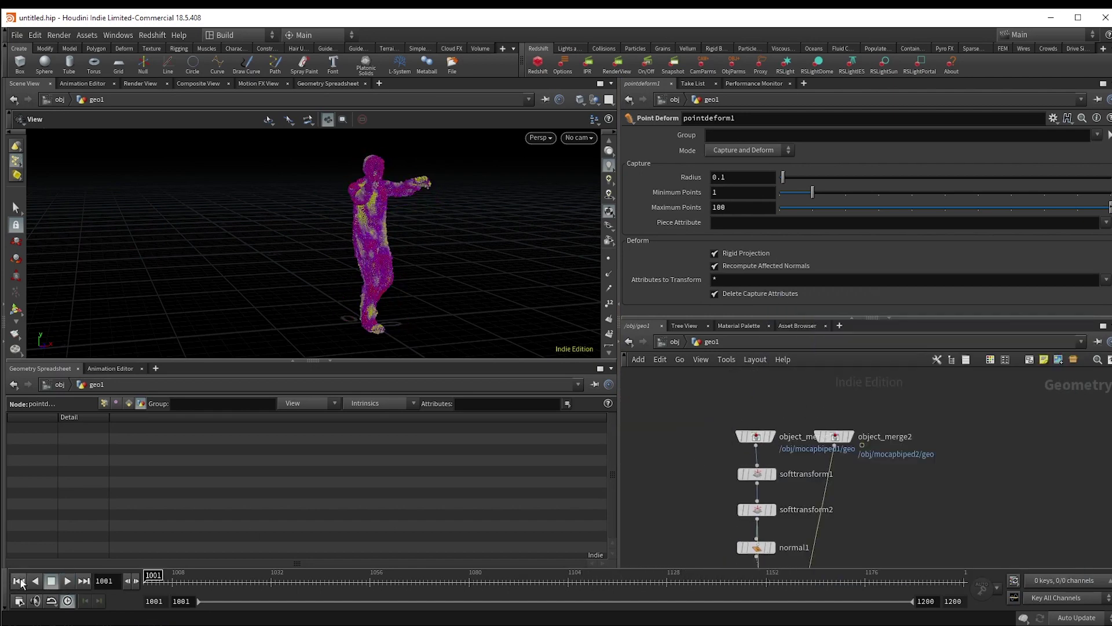
- Inspect the two Object Merge nodes and follow their connections down to the Point Deform node
{"action": "middle_click", "coordinate": [753, 436]}
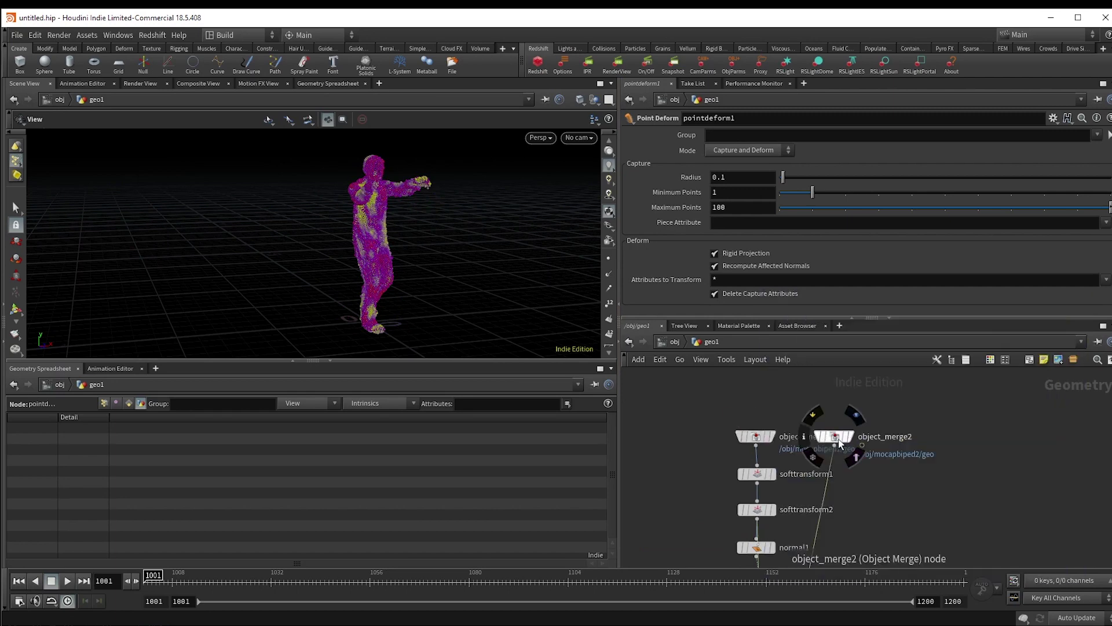
{"action": "middle_click", "coordinate": [836, 438]}
{"action": "scroll", "coordinate": [863, 481], "scroll_direction": "down", "scroll_amount": 5}
{"action": "middle_click_drag", "start_coordinate": [889, 516], "coordinate": [843, 382]}
{"action": "scroll", "coordinate": [738, 440], "scroll_direction": "up", "scroll_amount": 5}
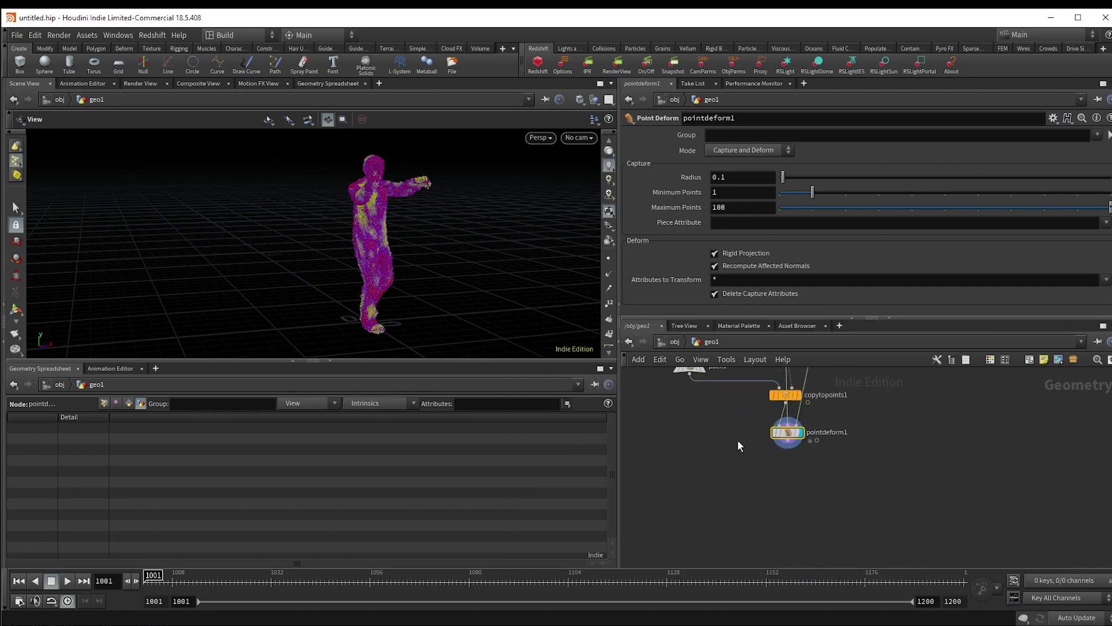
- Shift the Point Deform node aside and add a Point VOP fed by its output
{"action": "left_click_drag", "start_coordinate": [795, 437], "coordinate": [832, 451]}
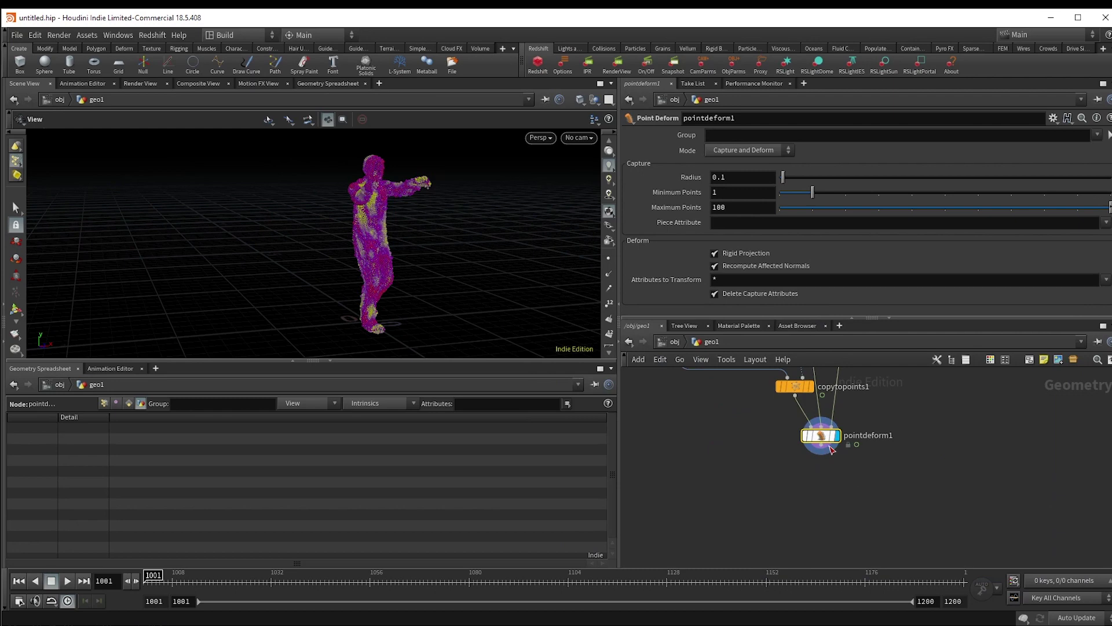
{"action": "left_click", "coordinate": [828, 456]}
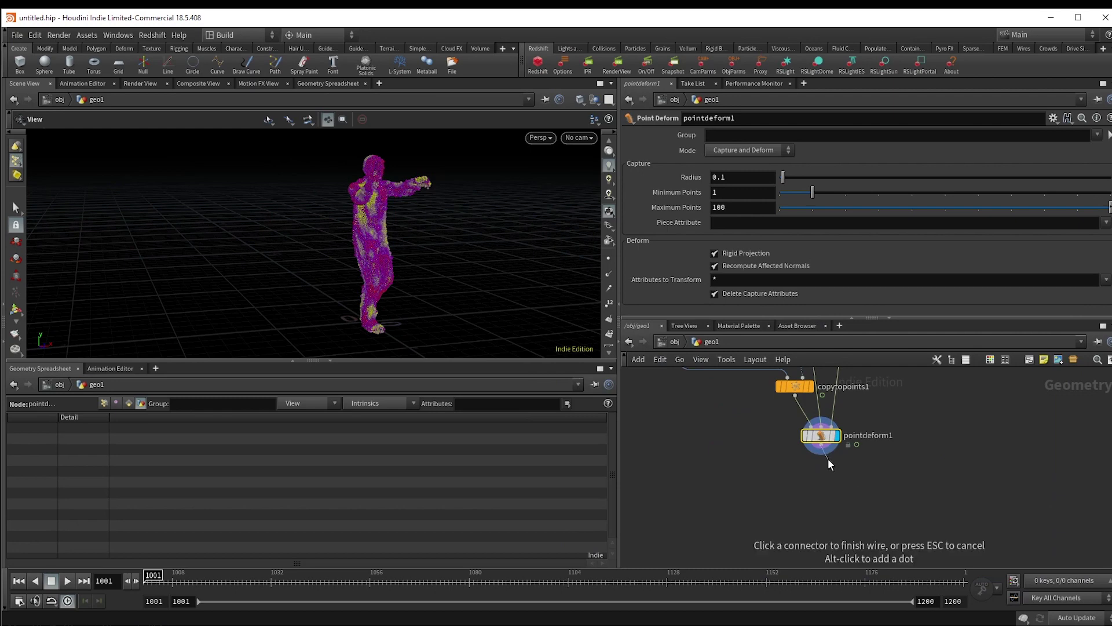
{"action": "key", "text": "Tab"}
{"action": "type", "text": "pointvop"}
{"action": "key", "text": "Return"}
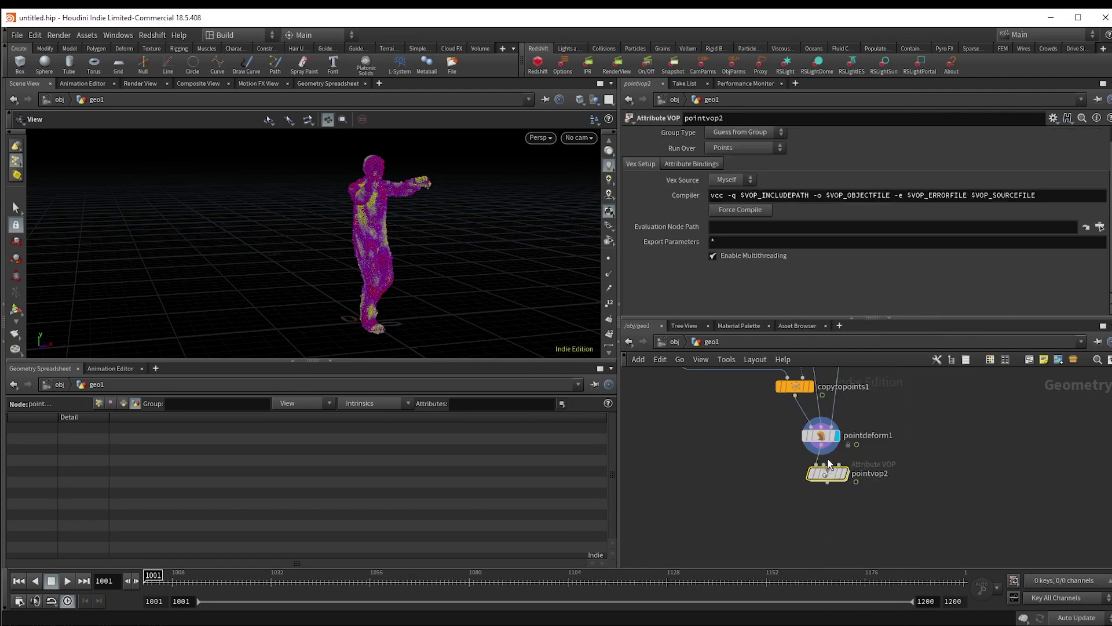
- Add a Displace Along Normal node inside the new Point VOP
{"action": "double_click", "coordinate": [825, 486]}
{"action": "key", "text": "Tab"}
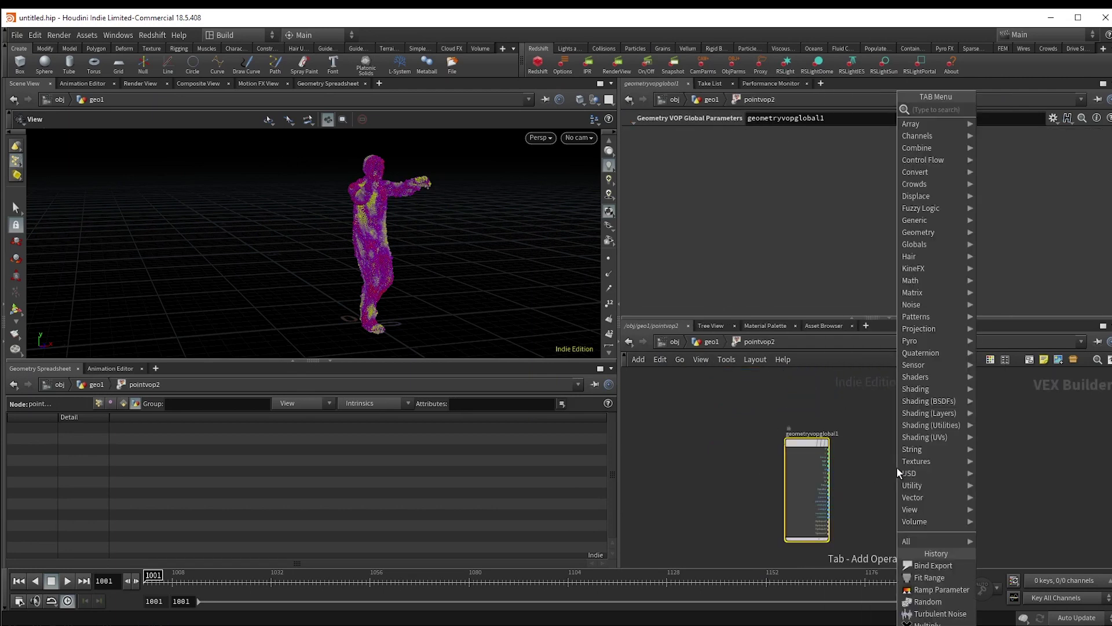
{"action": "type", "text": "displace"}
{"action": "key", "text": "Return"}
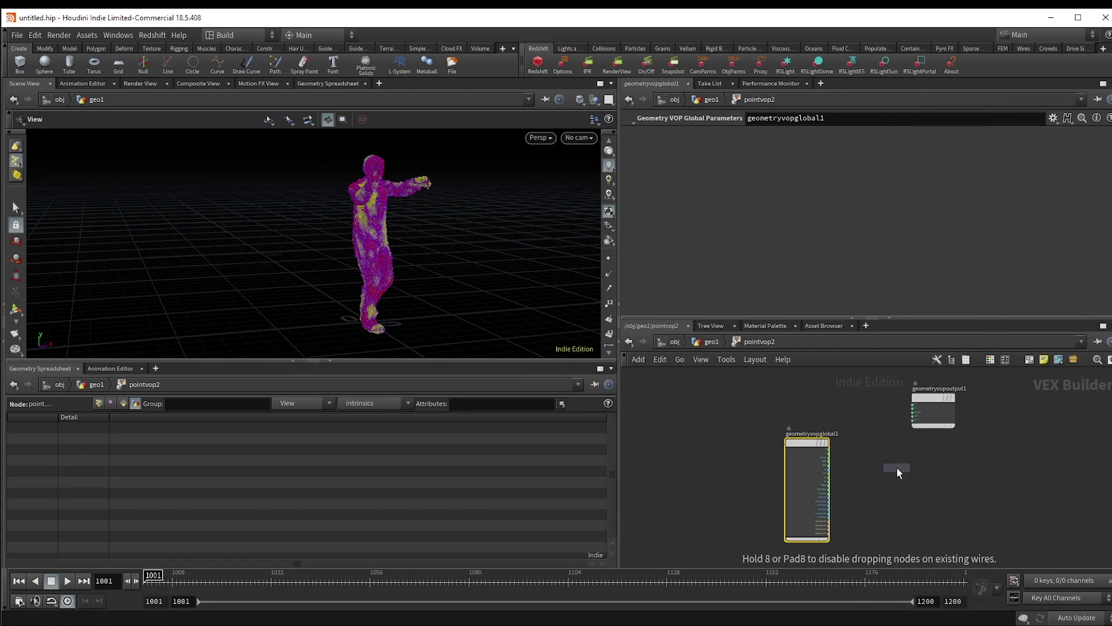
{"action": "left_click", "coordinate": [897, 467]}
- Wire global P and N into the Displace Along Normal node's P and nN inputs, and its dispP into the output's P
{"action": "left_click", "coordinate": [756, 432]}
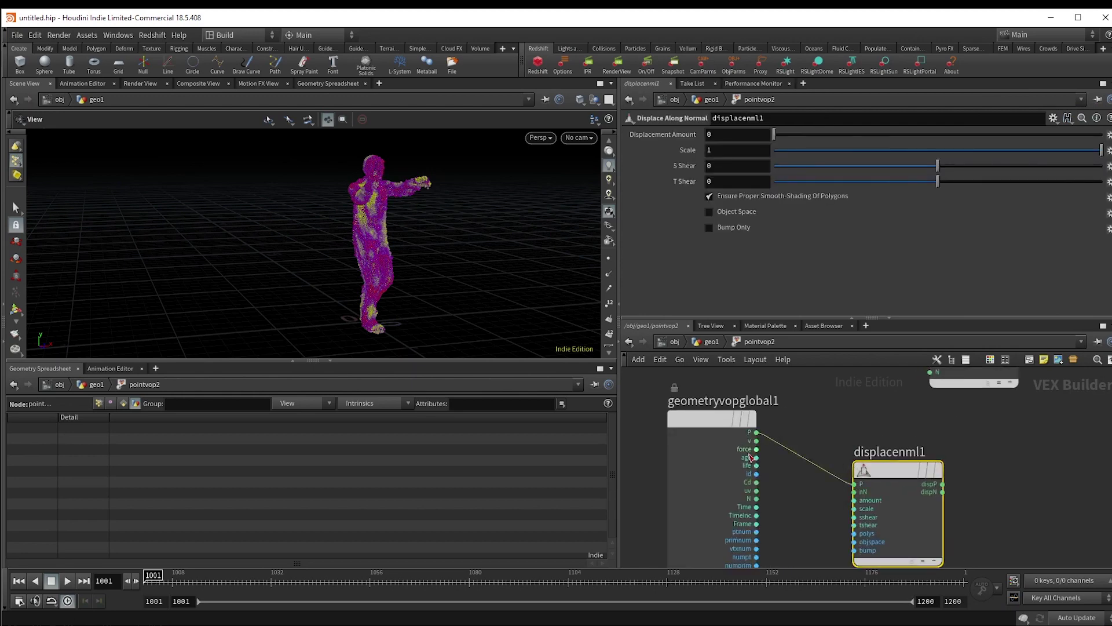
{"action": "left_click", "coordinate": [757, 498]}
{"action": "left_click", "coordinate": [854, 492]}
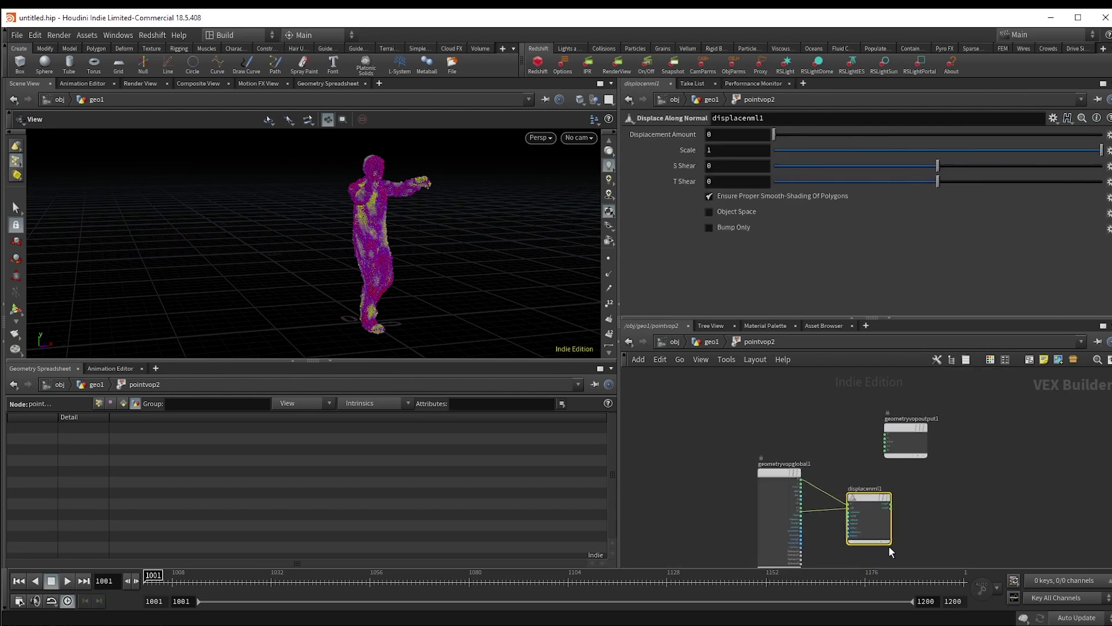
{"action": "scroll", "coordinate": [890, 521], "scroll_direction": "down", "scroll_amount": 3}
{"action": "left_click", "coordinate": [884, 406]}
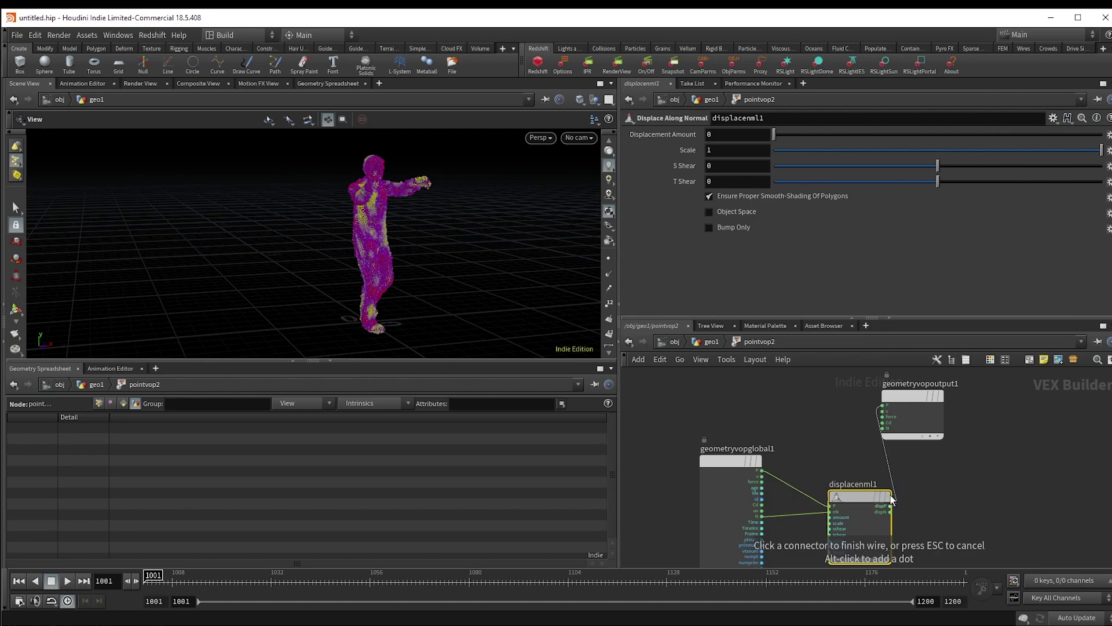
{"action": "left_click", "coordinate": [890, 505]}
{"action": "left_click_drag", "start_coordinate": [871, 521], "coordinate": [924, 510]}
- Add a Bind node inside the Point VOP and name its parameter disp
{"action": "middle_click_drag", "start_coordinate": [976, 560], "coordinate": [959, 506]}
{"action": "key", "text": "Tab"}
{"action": "type", "text": "bind"}
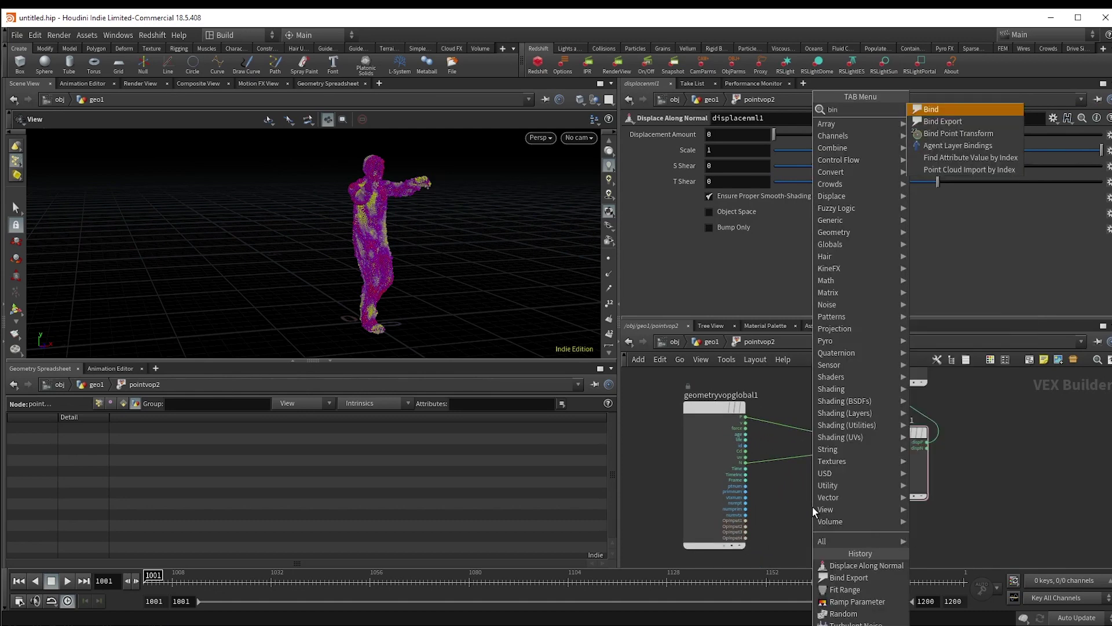
{"action": "key", "text": "Return"}
{"action": "left_click", "coordinate": [812, 512]}
{"action": "left_click", "coordinate": [747, 140]}
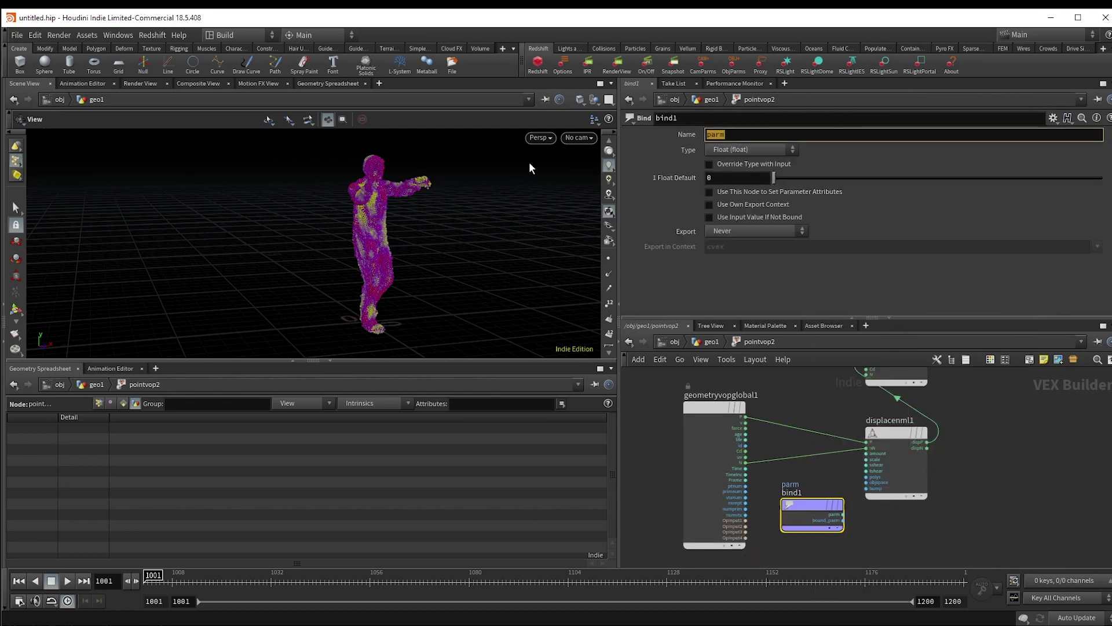
{"action": "type", "text": "disp"}
{"action": "key", "text": "Return"}
- Wire disp into the Displace Along Normal node's amount input, and promote its scale as an adjustable parameter on the Point VOP
{"action": "scroll", "coordinate": [869, 451], "scroll_direction": "up", "scroll_amount": 3}
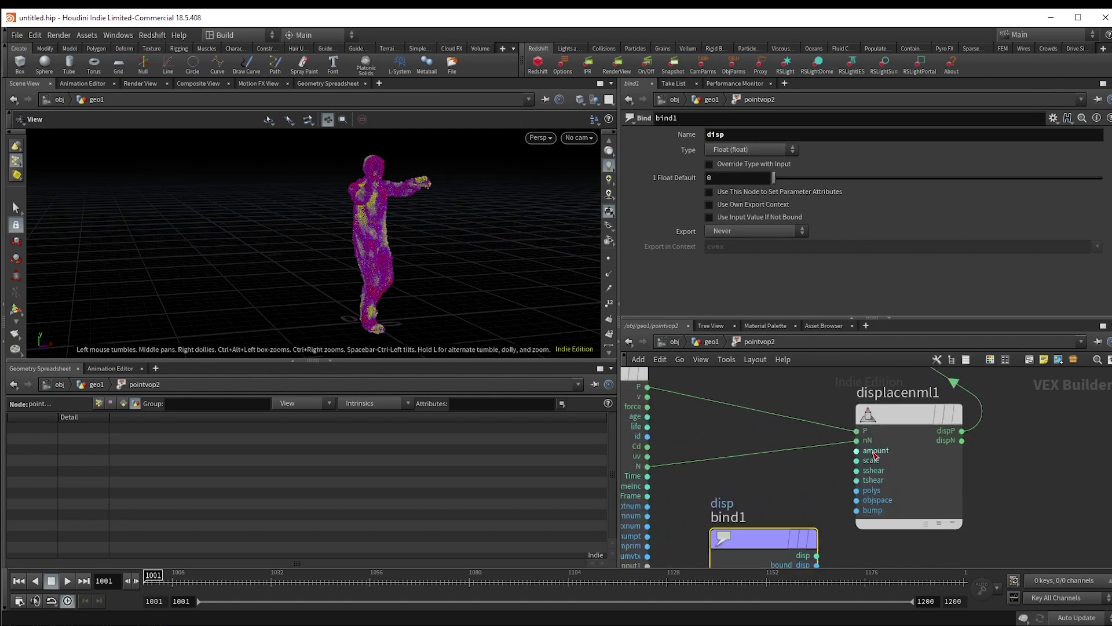
{"action": "left_click", "coordinate": [816, 555]}
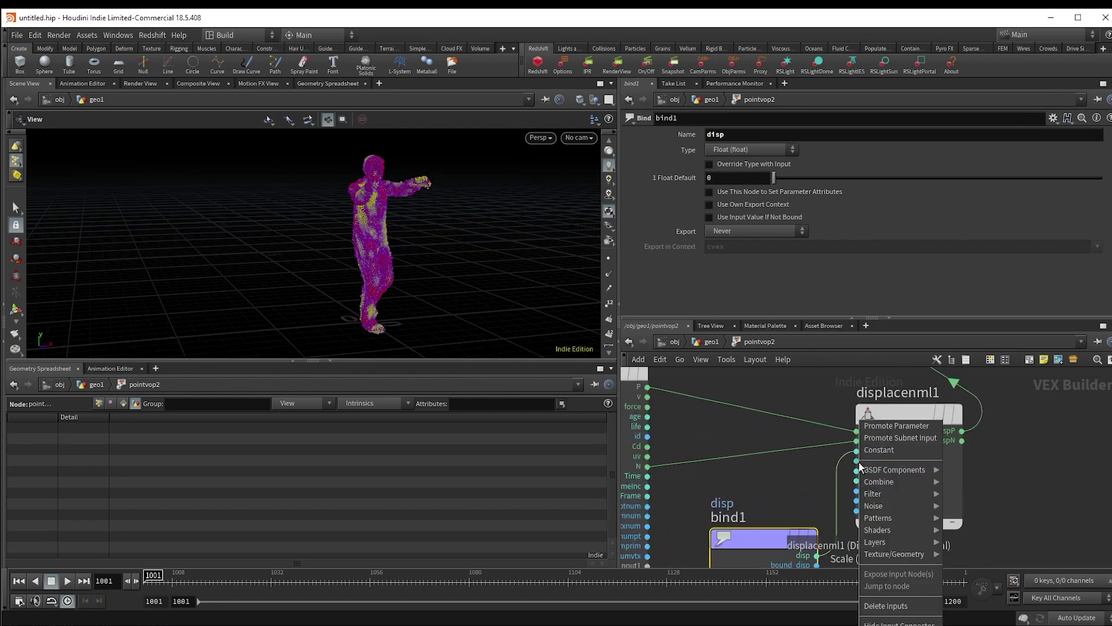
{"action": "left_click", "coordinate": [697, 346]}
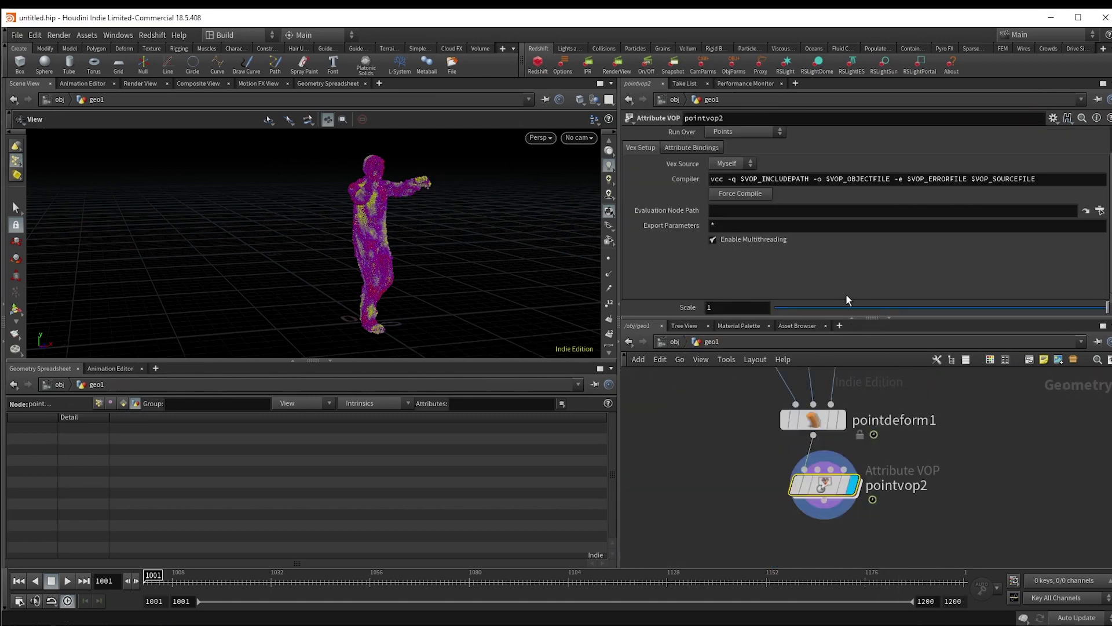
{"action": "left_click_drag", "start_coordinate": [899, 307], "coordinate": [1043, 307]}
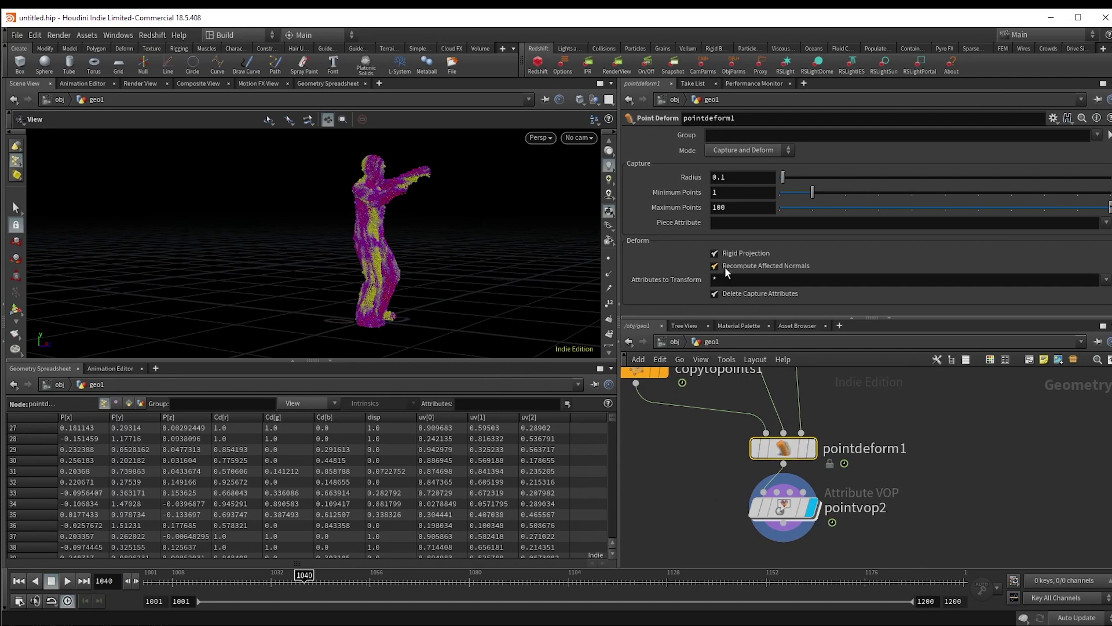
- Disable Recompute Affected Normals on the Point Deform and remove the N exclusion from the Copy to Points node's copied target attributes
{"action": "scroll", "coordinate": [705, 459], "scroll_direction": "down", "scroll_amount": 1}
{"action": "middle_click_drag", "start_coordinate": [705, 459], "coordinate": [745, 509]}
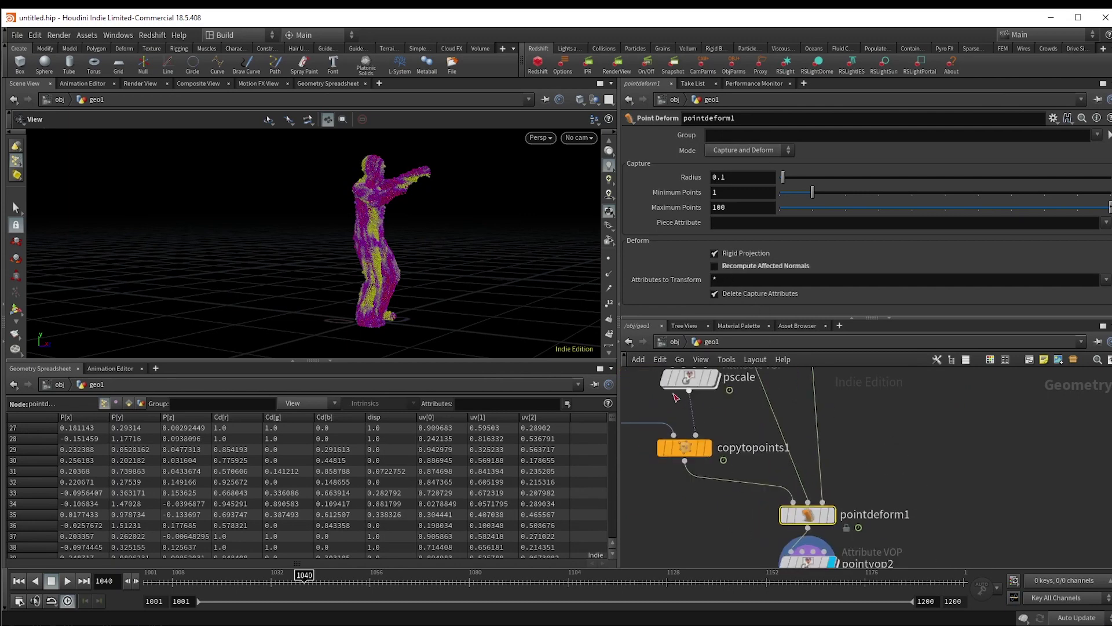
{"action": "left_click", "coordinate": [690, 449]}
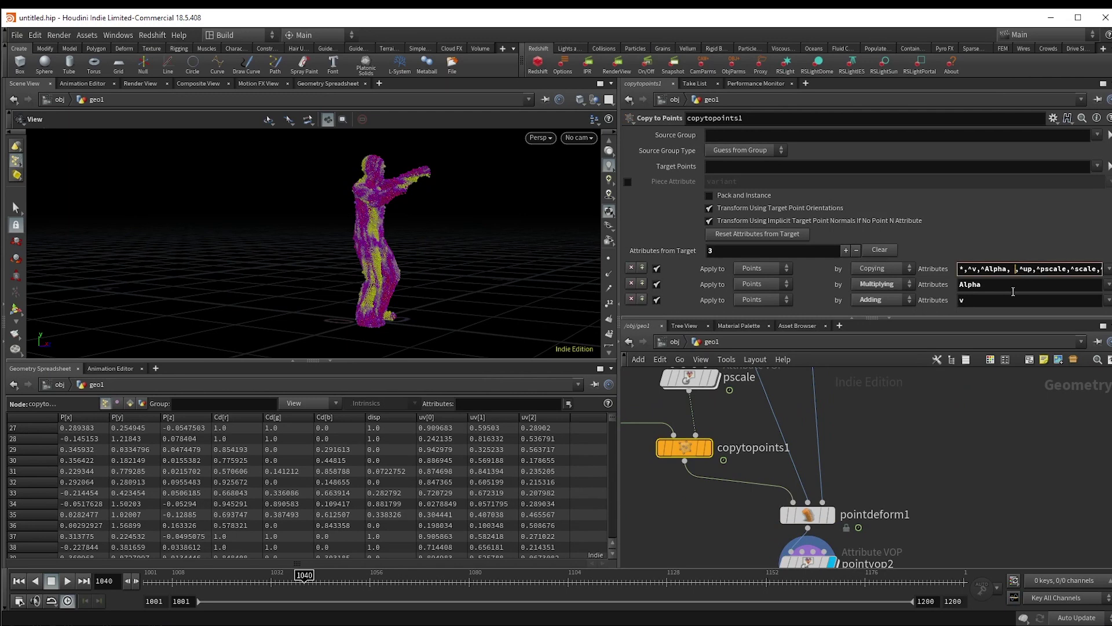
{"action": "left_click", "coordinate": [933, 423]}
- Reduce the displacement Scale on the second Point VOP to 0.043 and play the animation
{"action": "middle_click_drag", "start_coordinate": [875, 504], "coordinate": [873, 454]}
{"action": "left_click", "coordinate": [807, 513]}
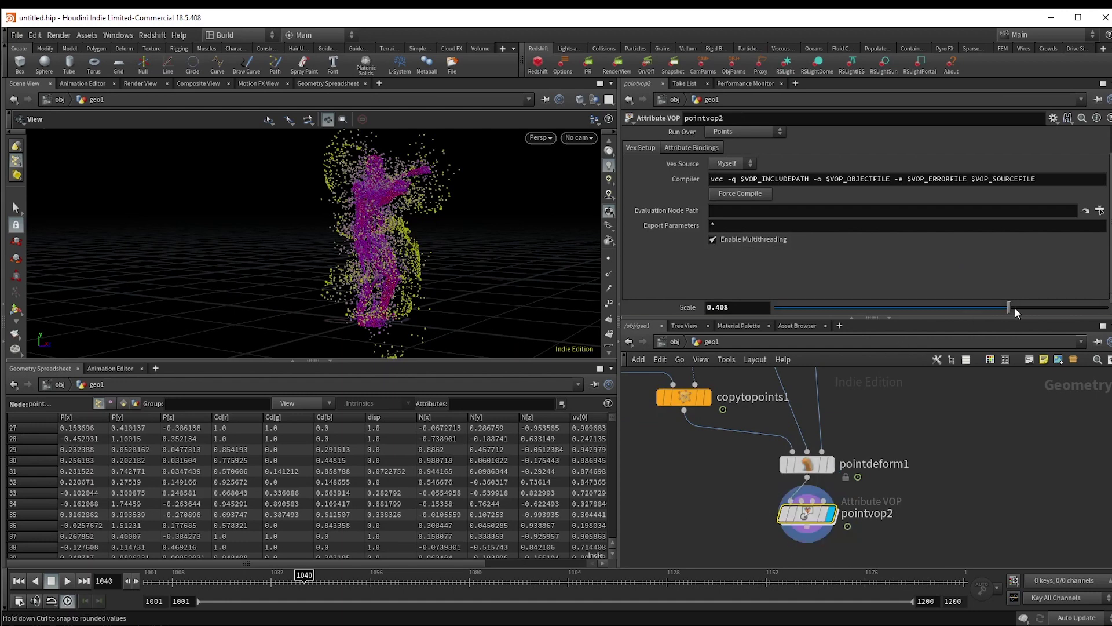
{"action": "left_click_drag", "start_coordinate": [1015, 308], "coordinate": [979, 313]}
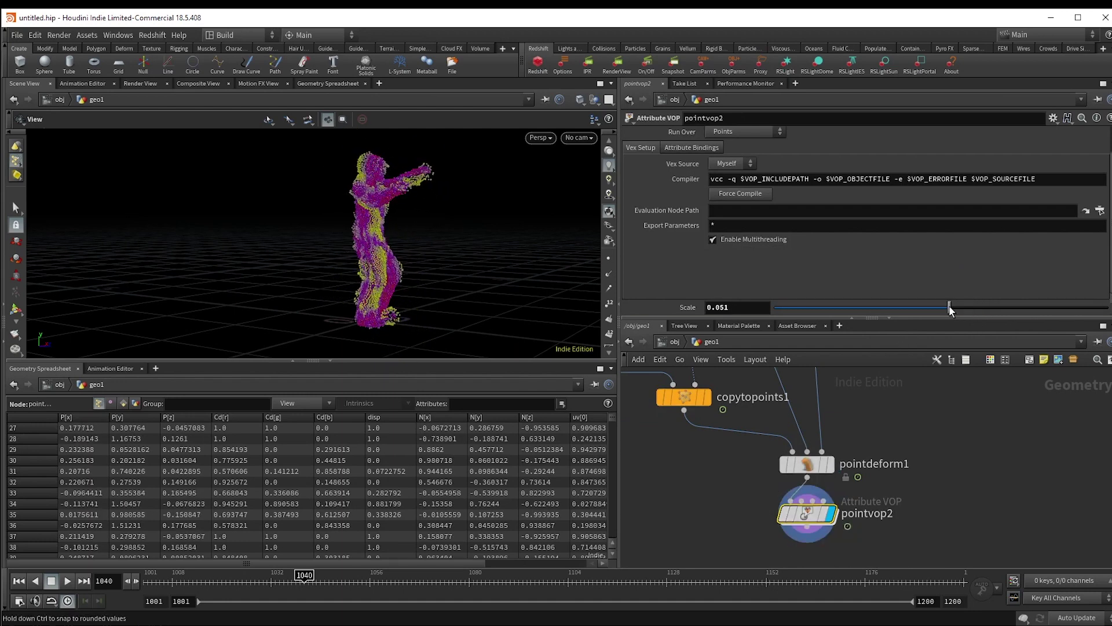
{"action": "left_click", "coordinate": [69, 580]}
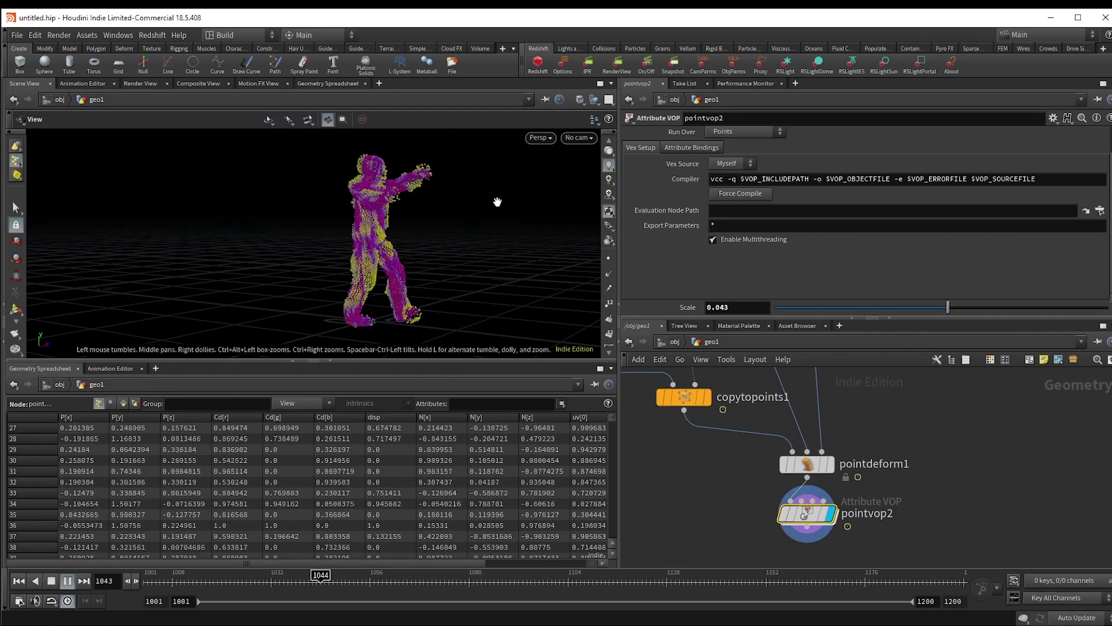